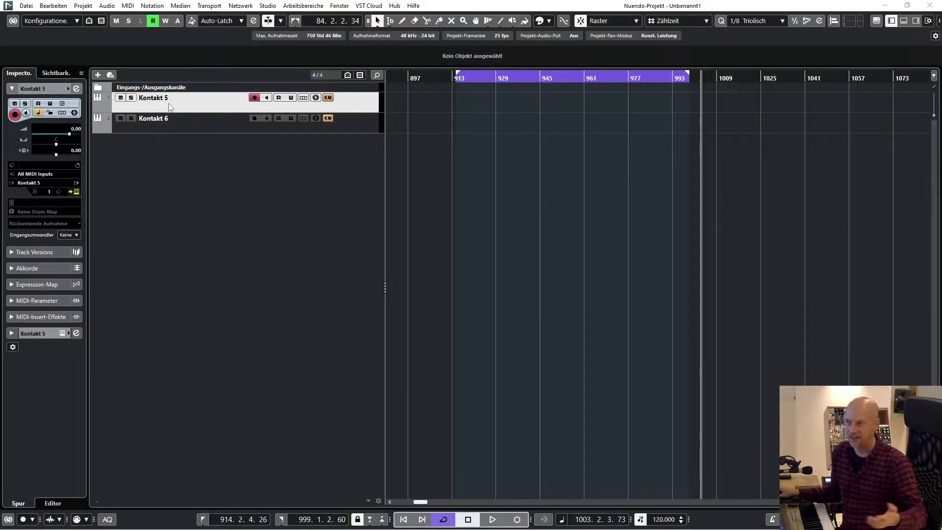
- Open the Kontakt 5 instrument window with Ctrl+E, position it over the project, and scroll the Libraries list
key(ctrl+e)
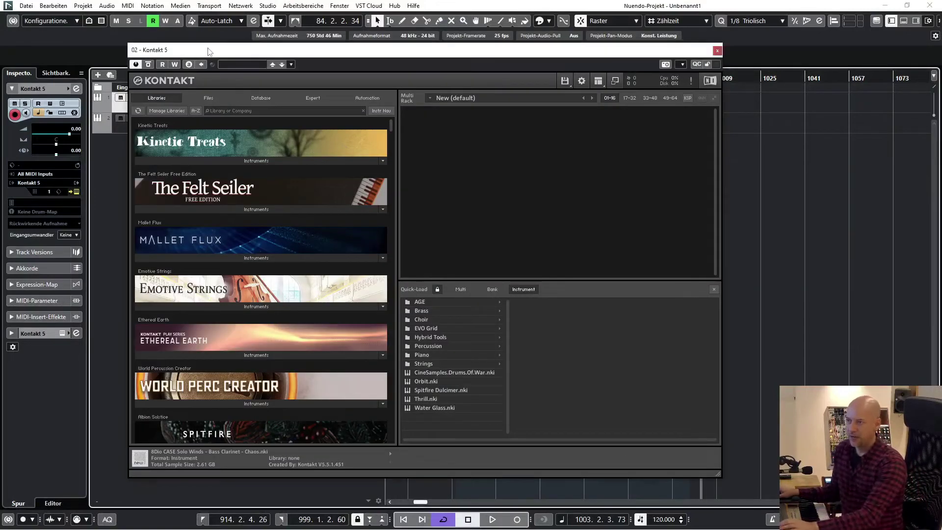
drag(210, 51, 185, 37)
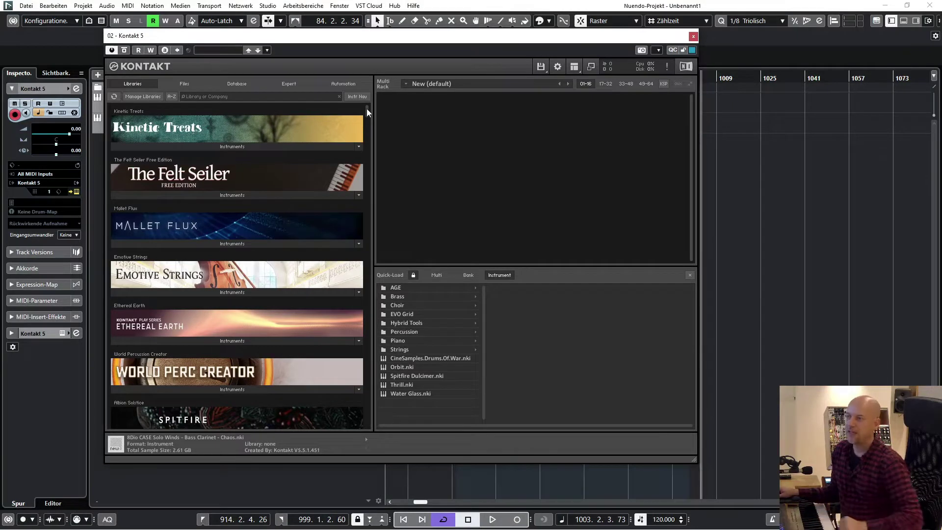
drag(358, 39, 393, 39)
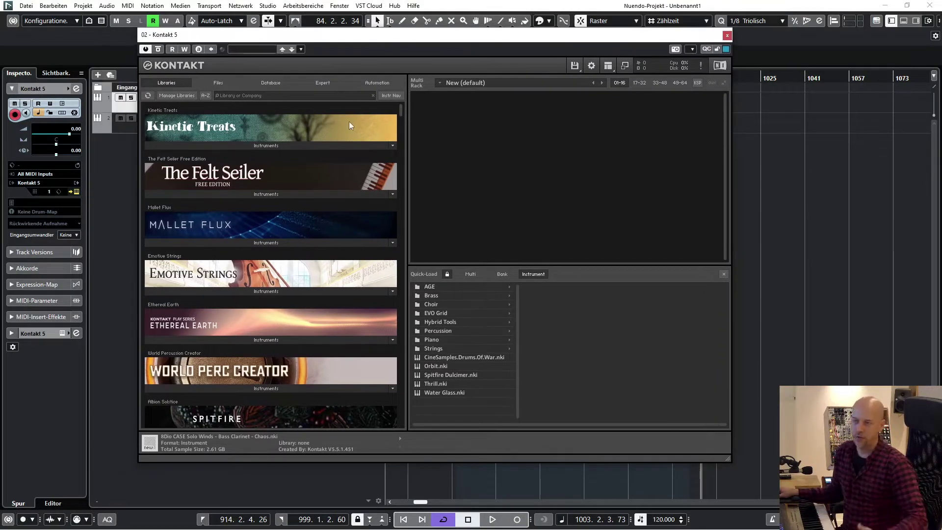
drag(399, 113, 396, 267)
scroll(395, 267, up, 15)
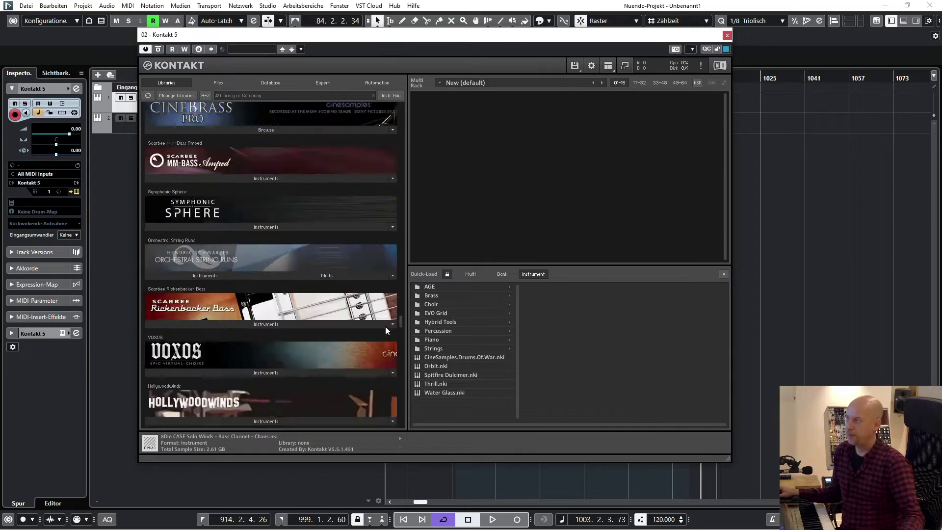
drag(400, 222, 396, 37)
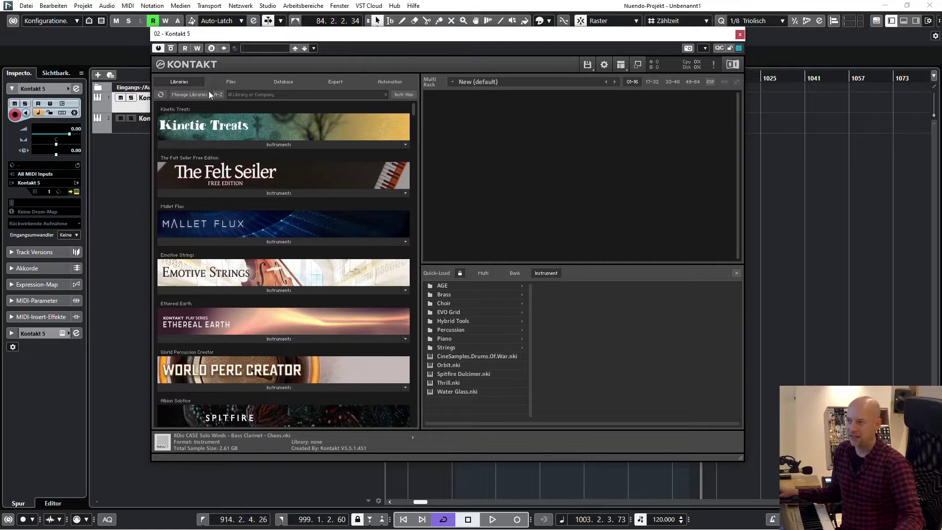
- Open the Kontakt 6 track's instrument window, reposition it, then bring Kontakt 5's window forward
click(129, 130)
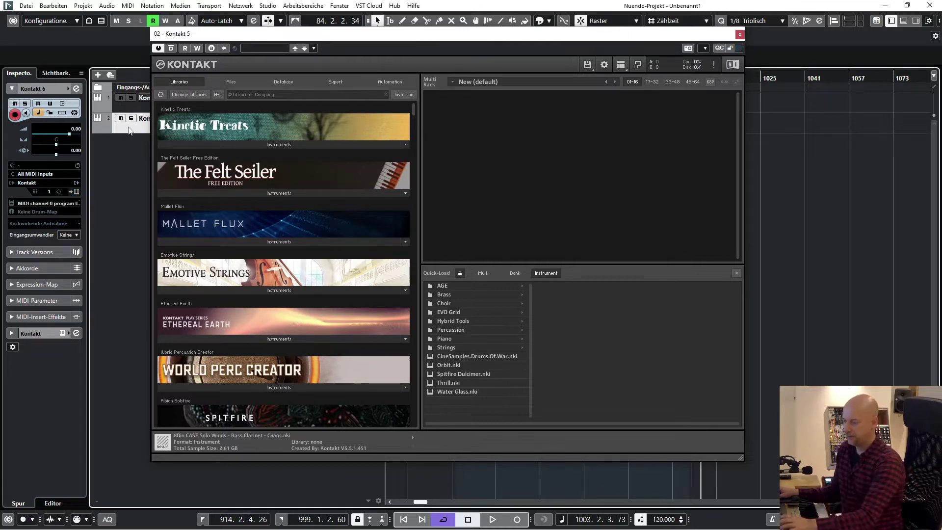
click(129, 130)
drag(209, 153, 199, 108)
mouse_move(269, 181)
mouse_down()
mouse_move(263, 213)
mouse_move(274, 179)
mouse_up()
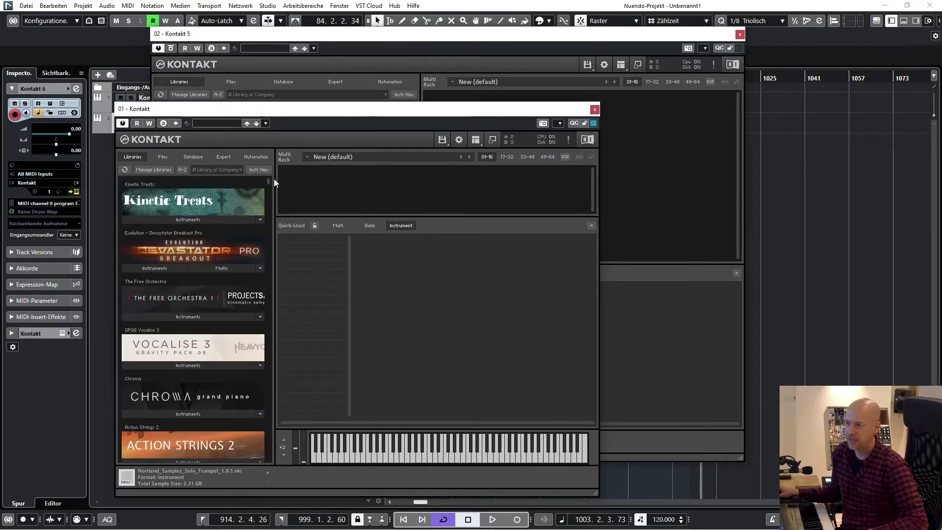
drag(294, 109, 282, 140)
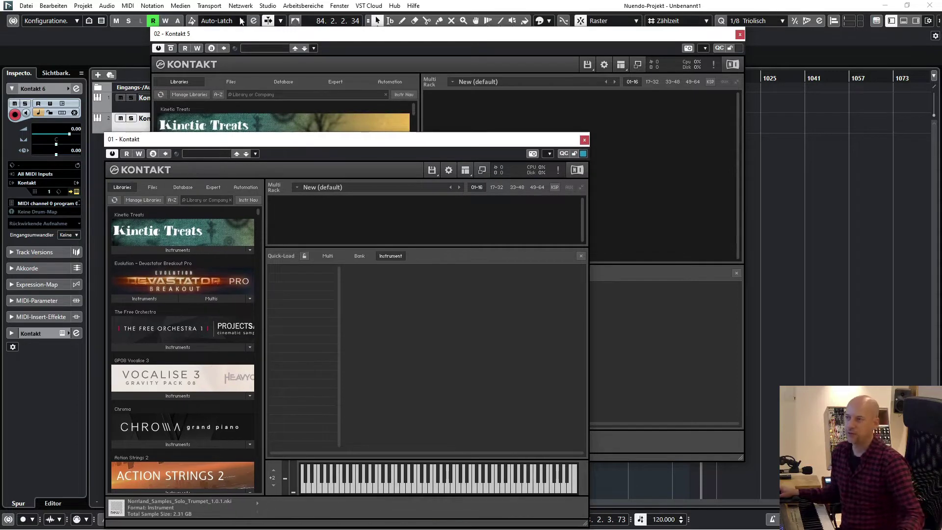
click(240, 34)
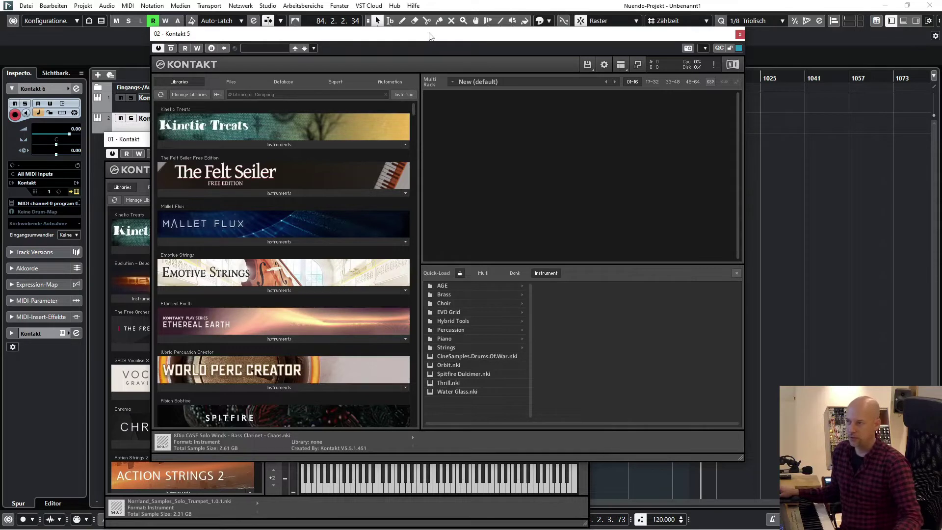
- Drag the 02 - Kontakt 5 window slightly up and then to the left
drag(430, 33, 428, 29)
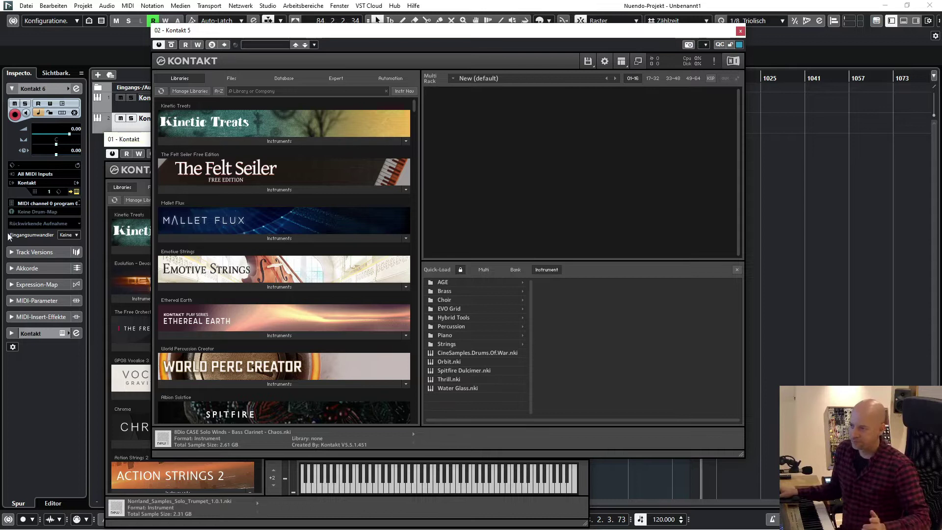
drag(324, 30, 267, 27)
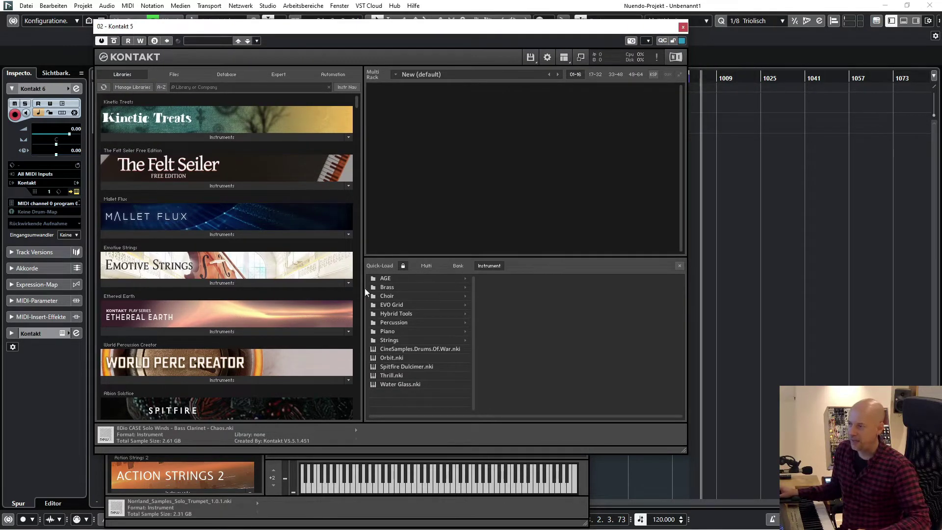
click(564, 57)
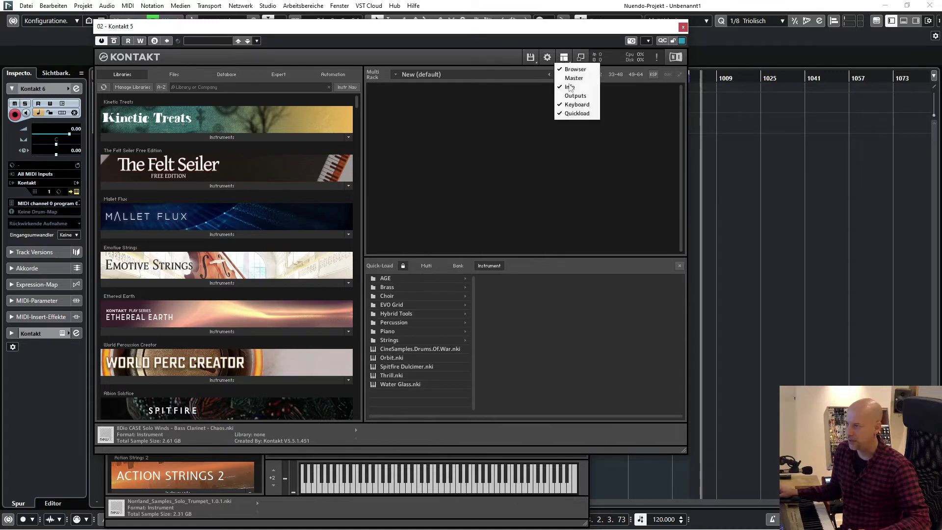
click(576, 116)
click(564, 57)
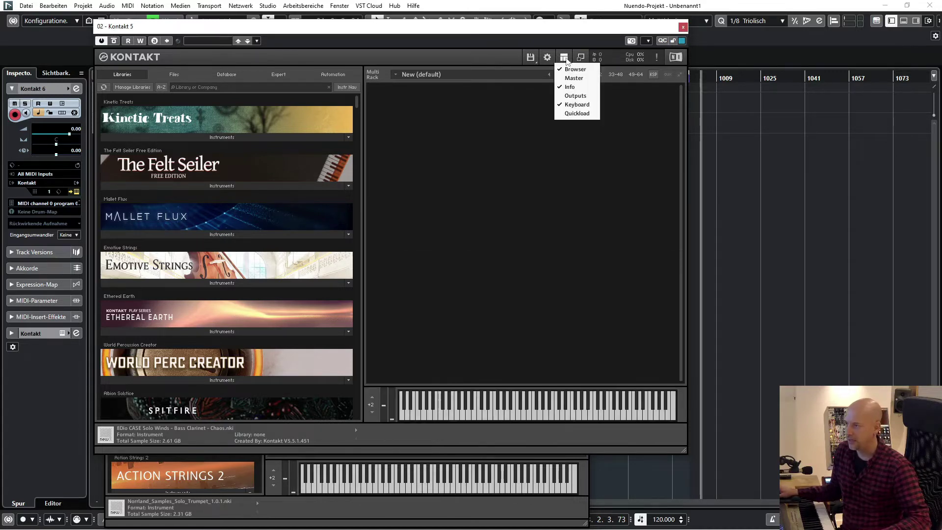
click(577, 114)
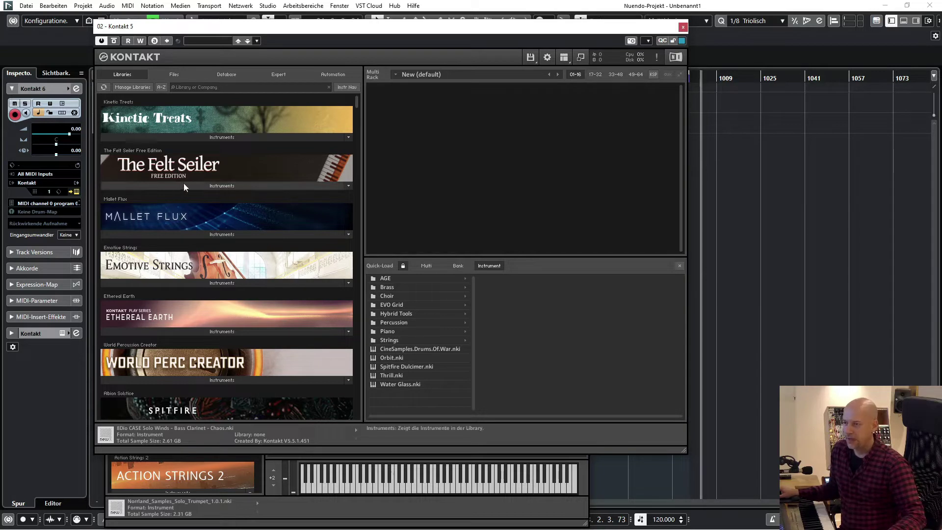
- Expand Una Corda's instruments and drag the library above the Ethno World 6 entries
scroll(205, 179, down, 5)
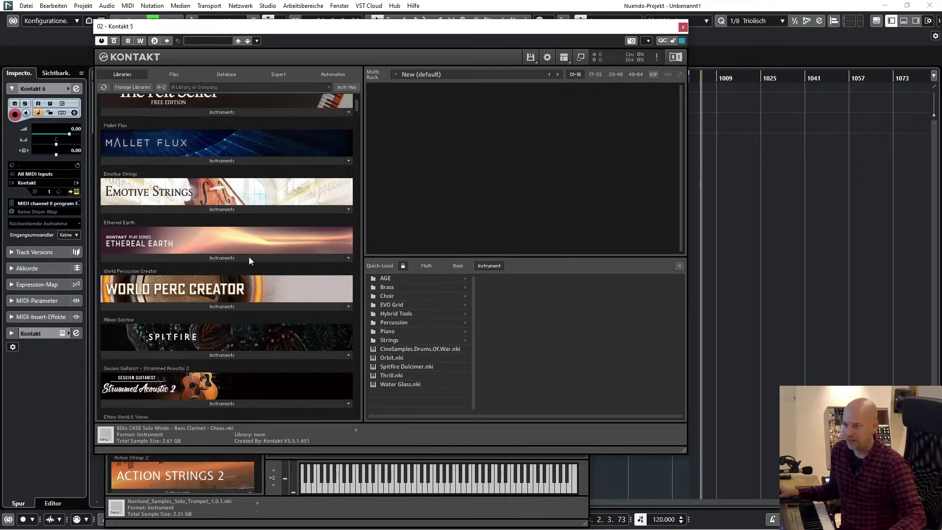
drag(359, 114, 356, 125)
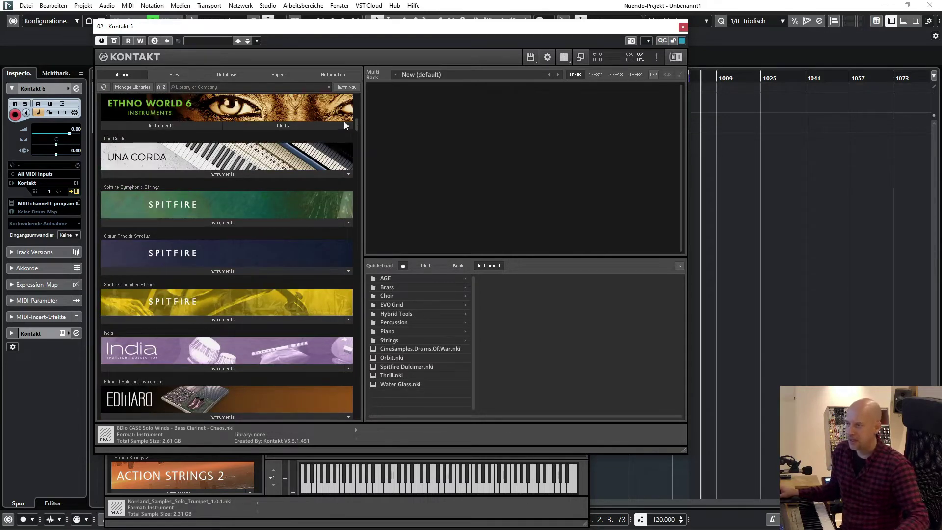
drag(355, 121, 363, 115)
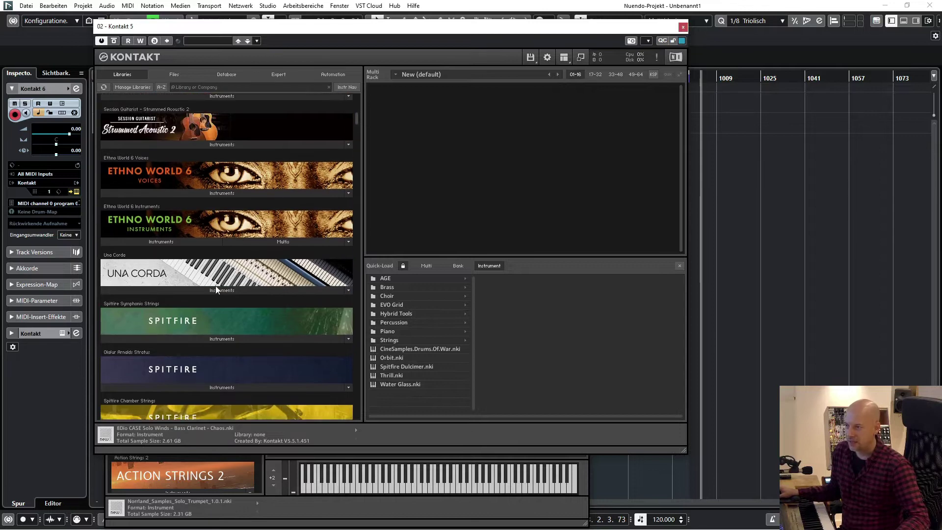
click(211, 291)
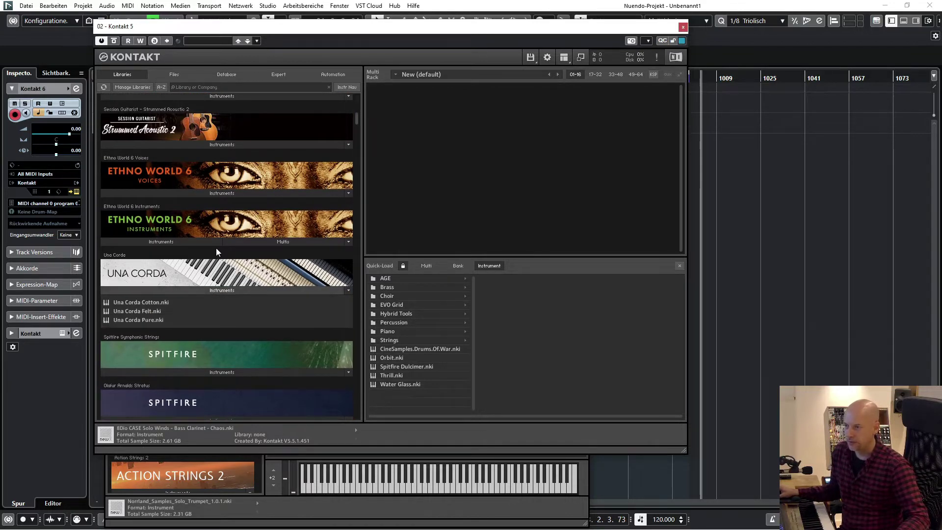
drag(216, 249, 235, 161)
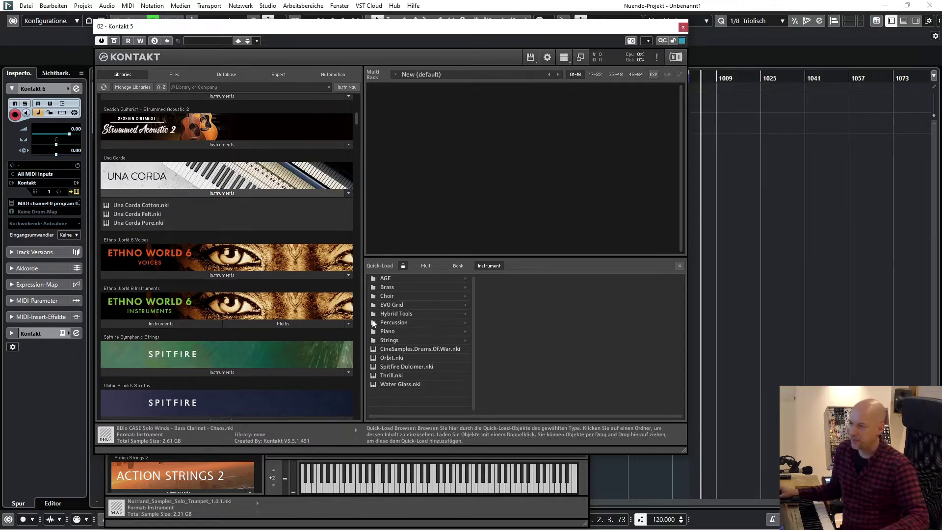
- Open the Piano Quick-Load folder and collapse Una Corda's Cotton, Felt and Pure instrument list
click(389, 332)
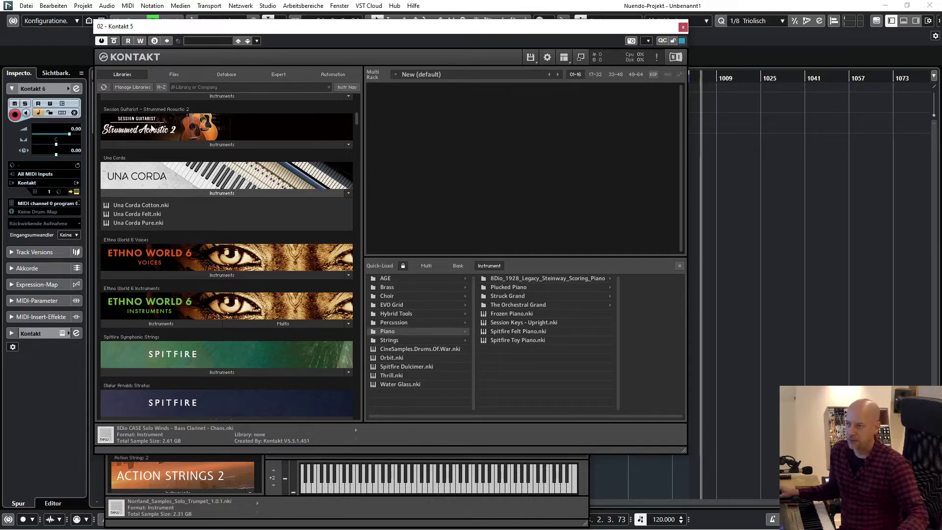
click(180, 195)
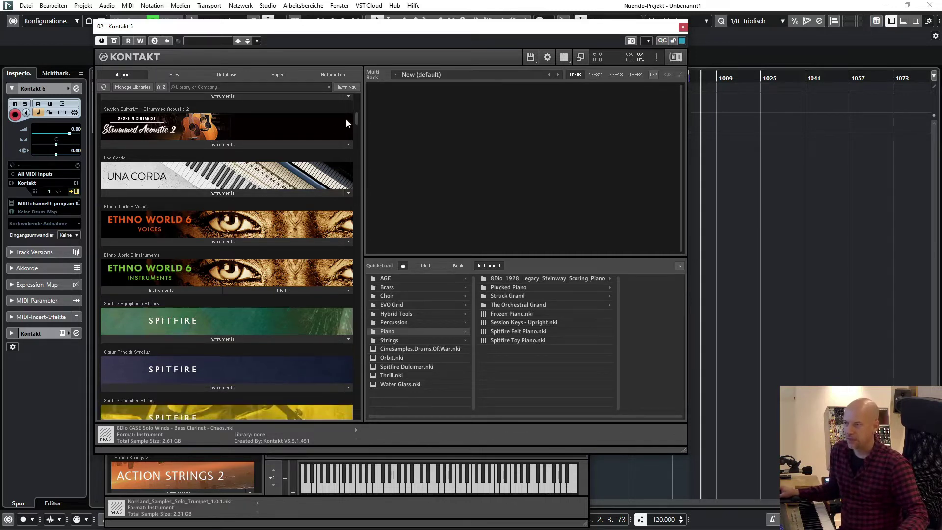
drag(358, 117, 356, 138)
- Switch to the Files view and select Alto Flute - Pulses.nki in 8Dio CASE Solo Winds Instruments
click(167, 72)
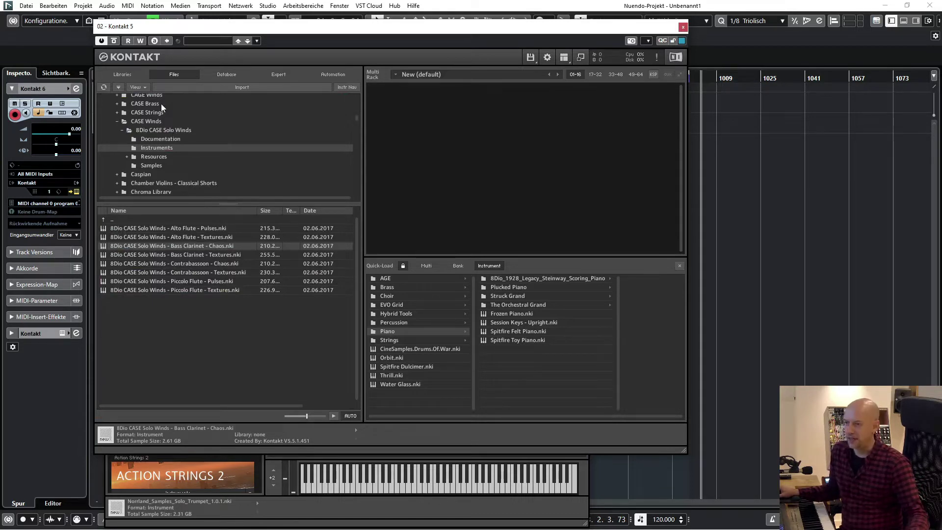
click(168, 228)
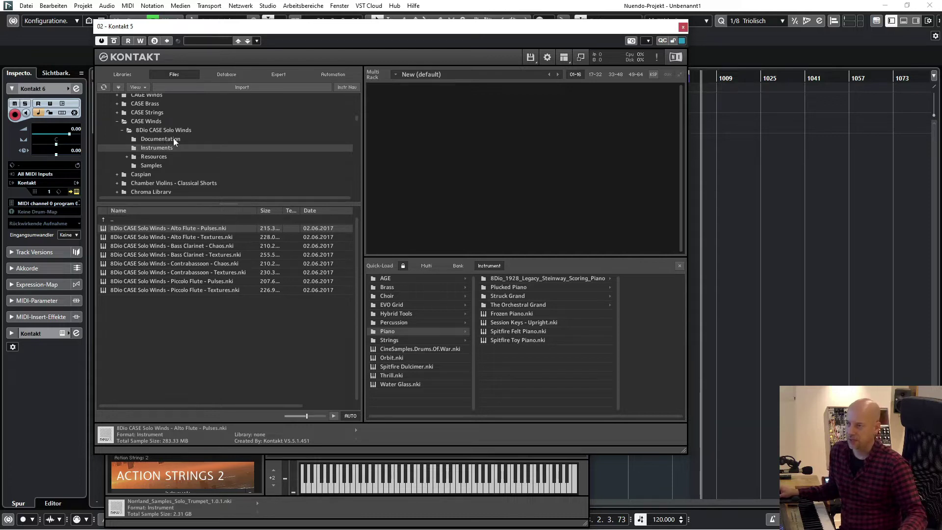
scroll(173, 139, up, 10)
scroll(174, 137, down, 10)
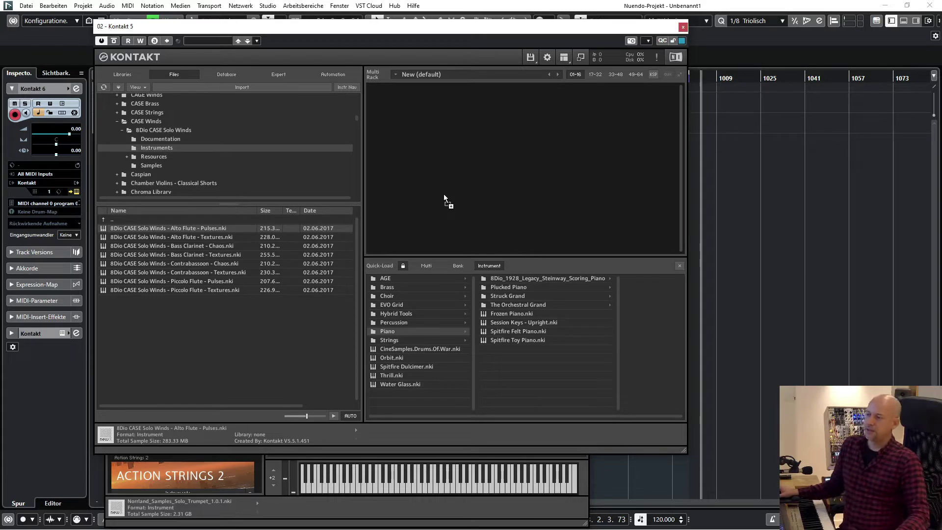
- Drag Alto Flute - Pulses.nki from the Files list into the multi rack
drag(443, 193, 444, 334)
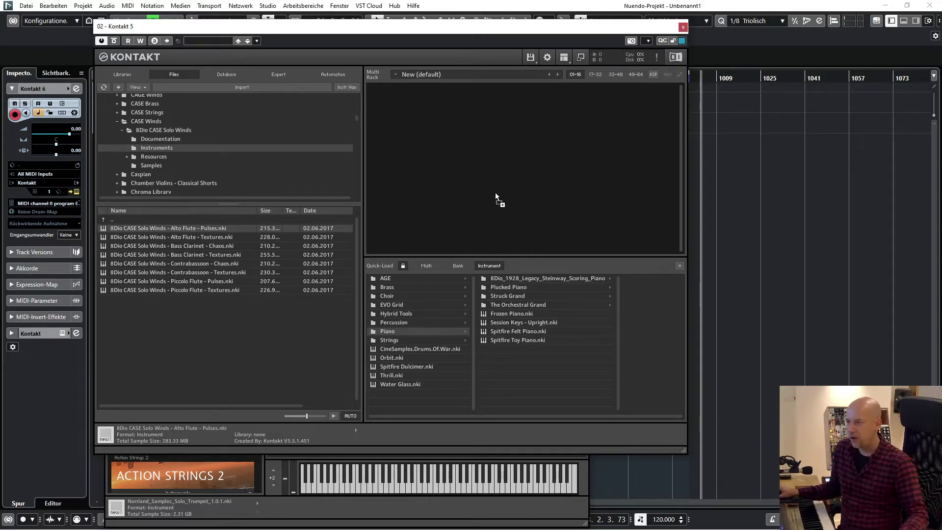
drag(284, 256, 290, 238)
drag(293, 319, 343, 296)
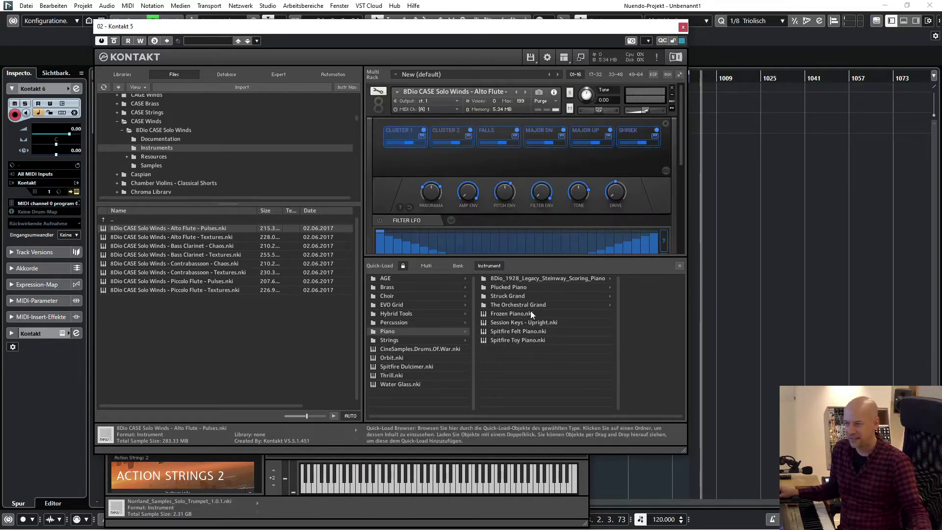
- Select Frozen Piano.nki in Quick-Load and browse 8Dio CASE Solo Winds' Documentation and Instruments folders
click(531, 312)
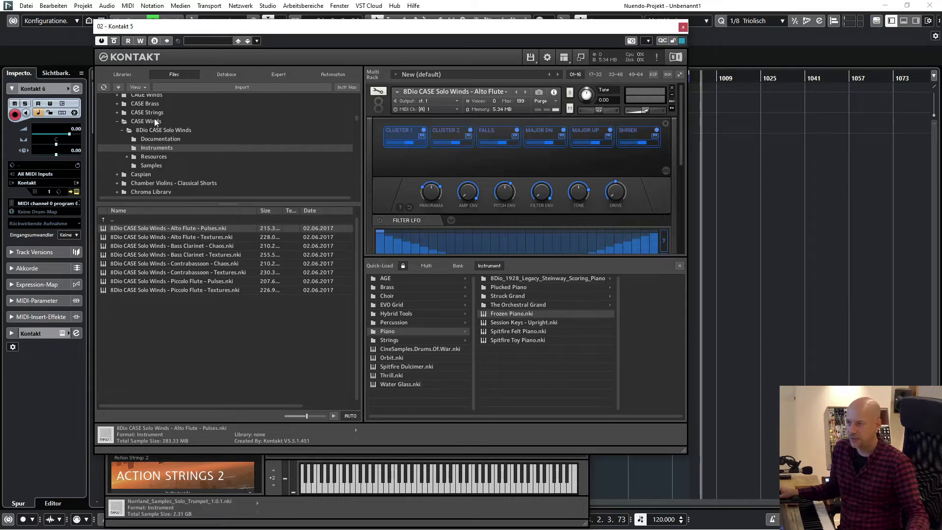
click(154, 131)
click(170, 139)
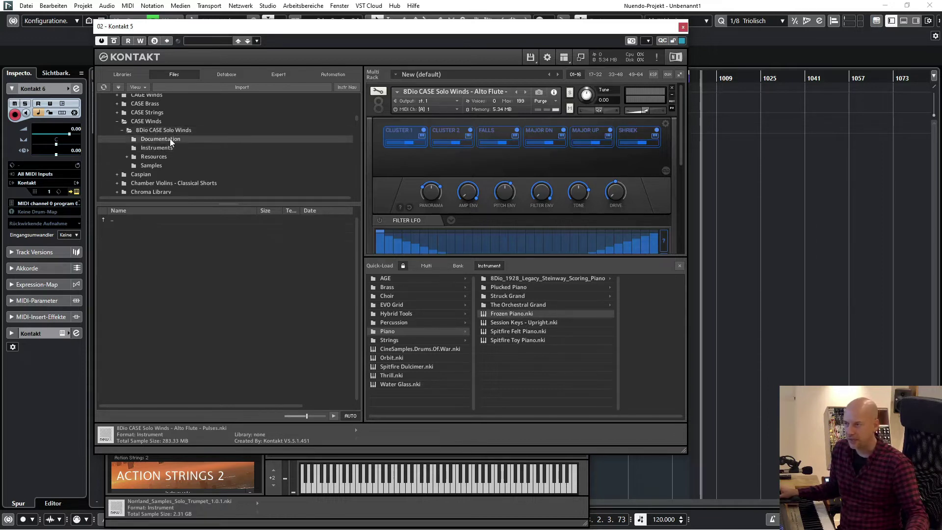
click(166, 147)
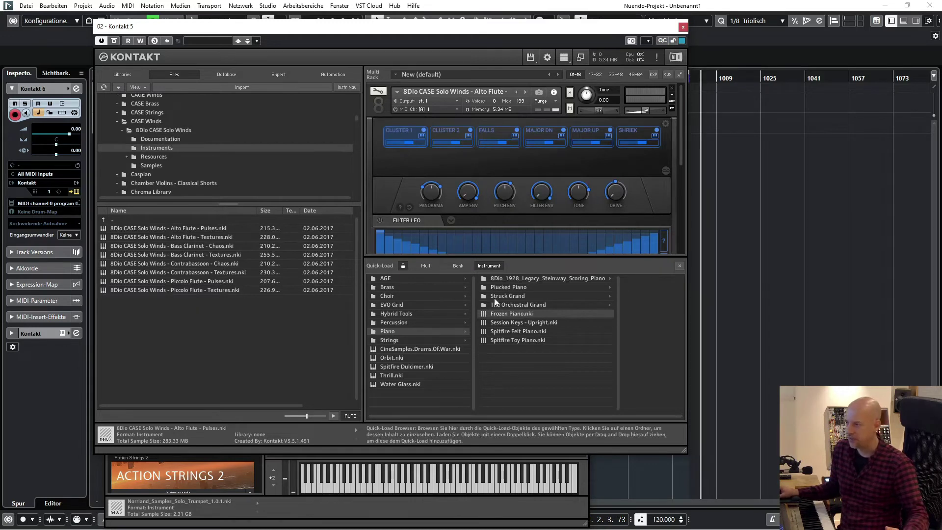
- Open Struck Grand, toggle Quick-Load between multis and instruments, and end in the AGE folder
click(510, 295)
drag(480, 416, 381, 416)
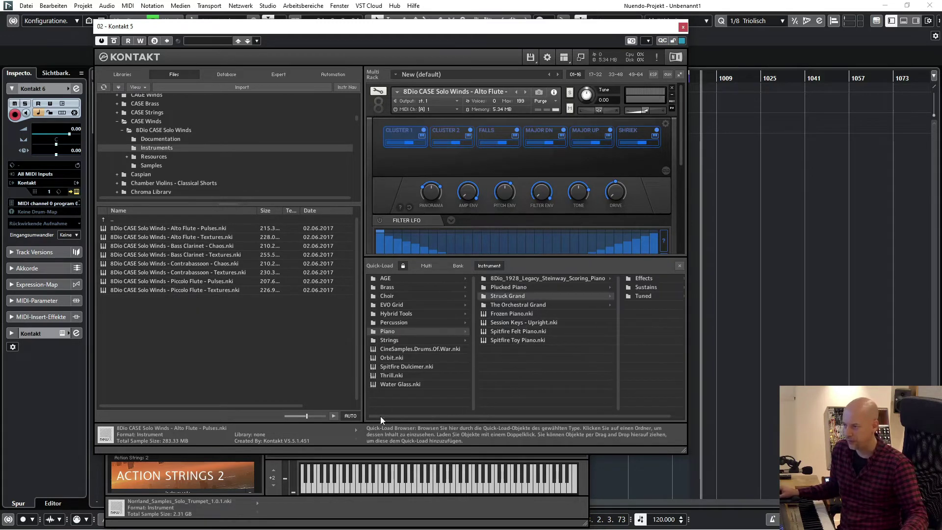
click(426, 266)
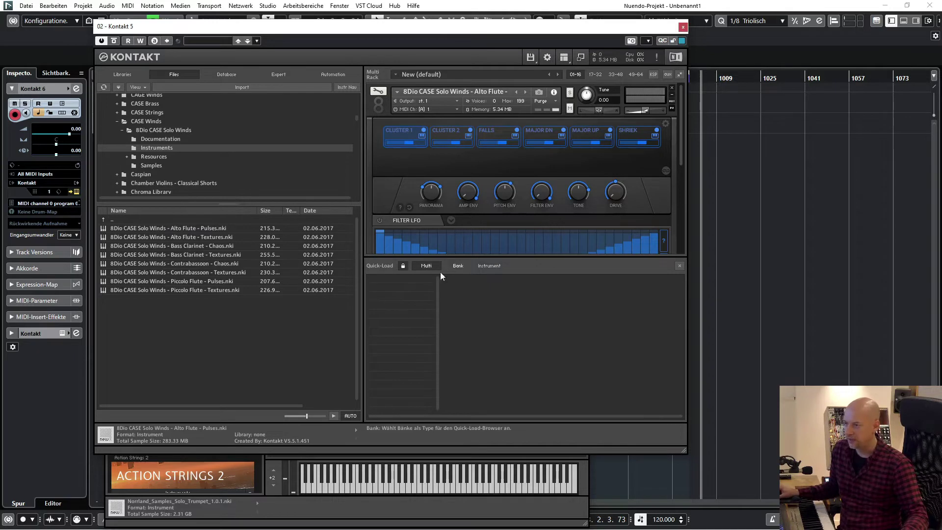
click(495, 266)
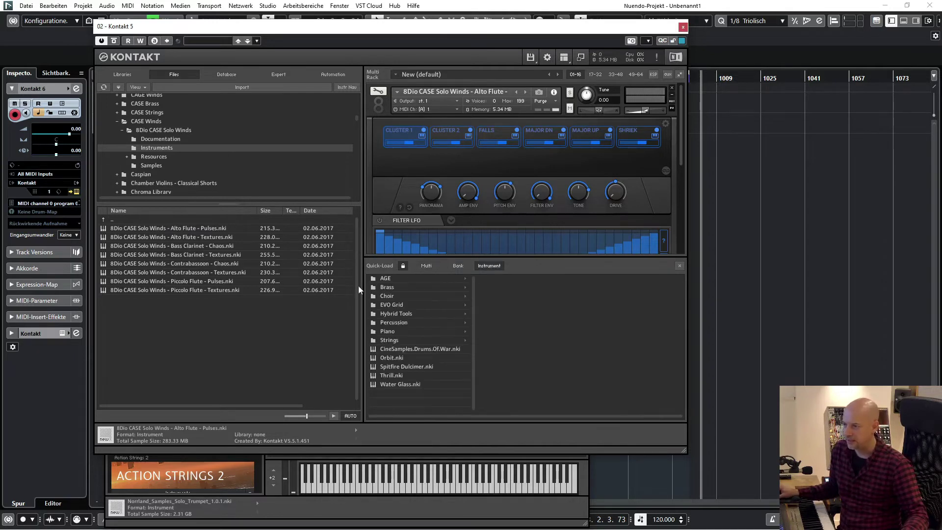
click(393, 278)
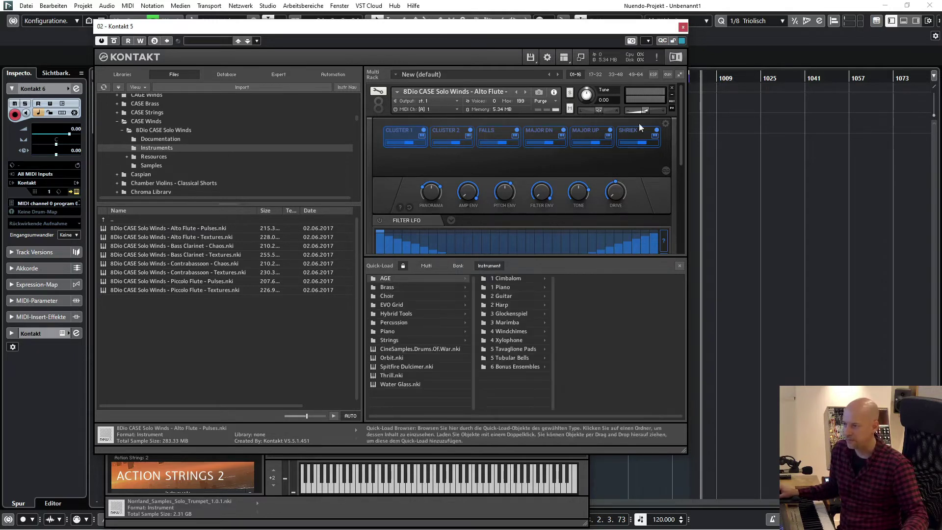
- Close Kontakt 5, move the Kontakt 6 window up, and check its Workspace panel list
click(683, 27)
drag(357, 143, 422, 85)
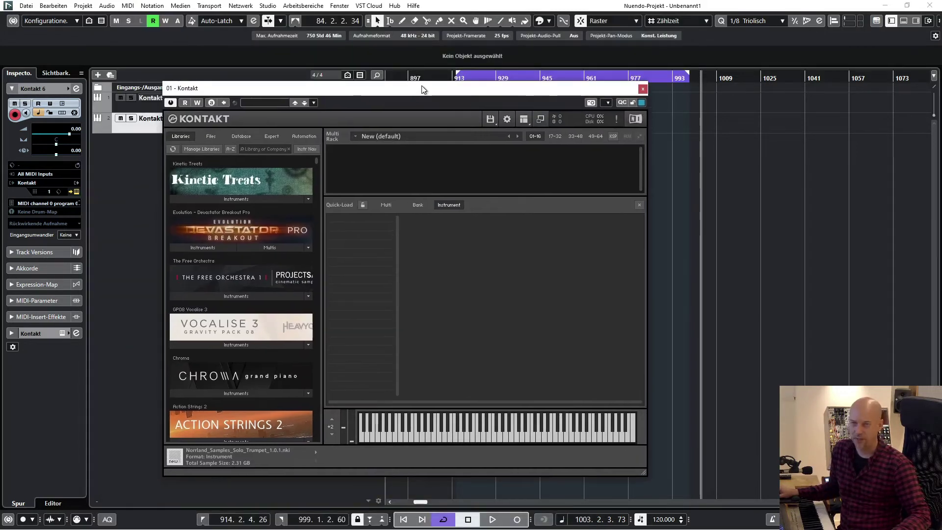
click(525, 122)
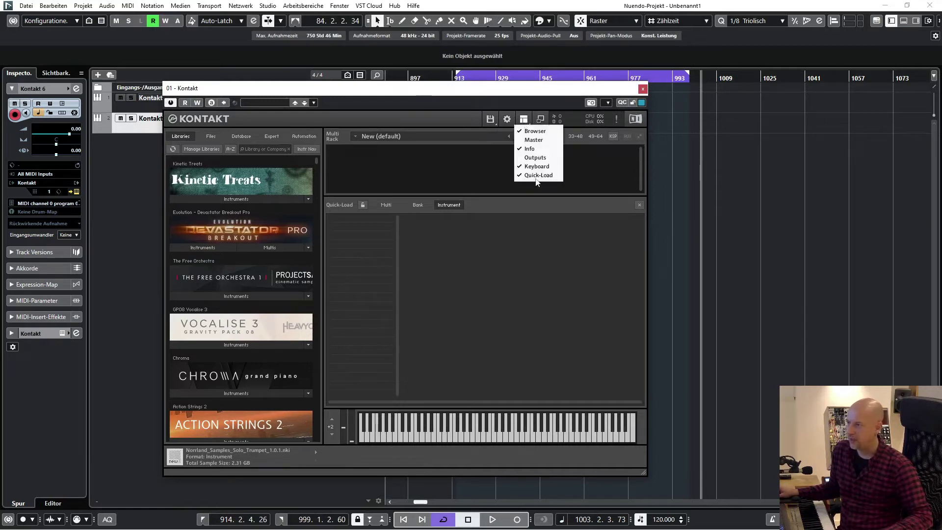
click(499, 205)
- Confirm Kontakt 6's Quick-Load is empty for Multi, Instrument and Bank, then close it
click(392, 205)
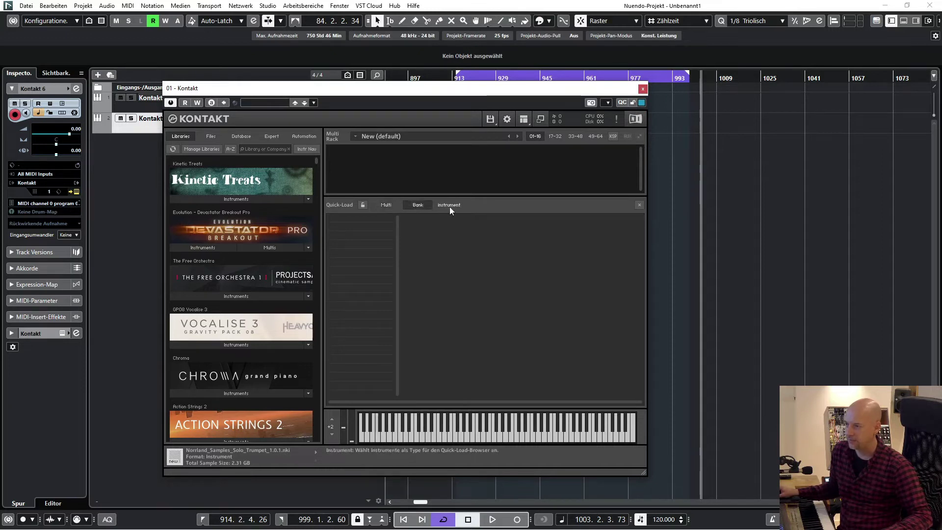
click(449, 206)
click(411, 206)
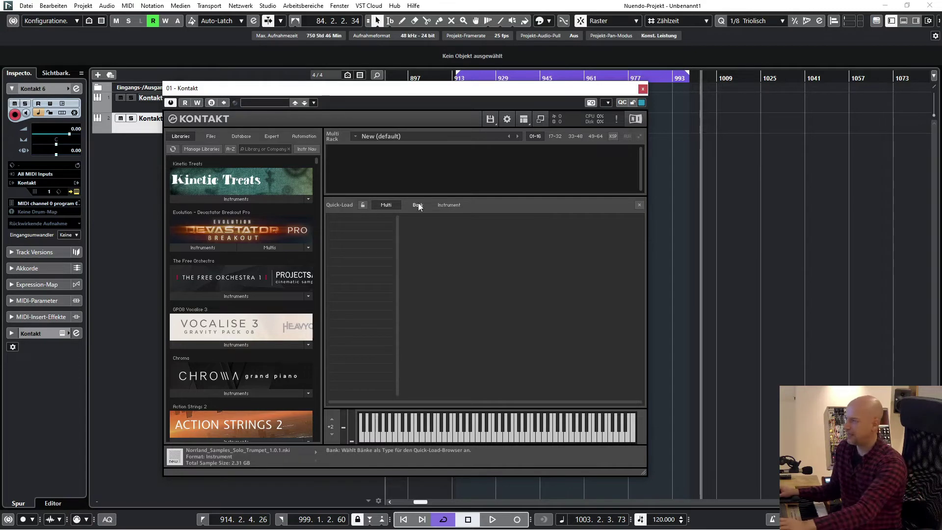
key(ctrl+w)
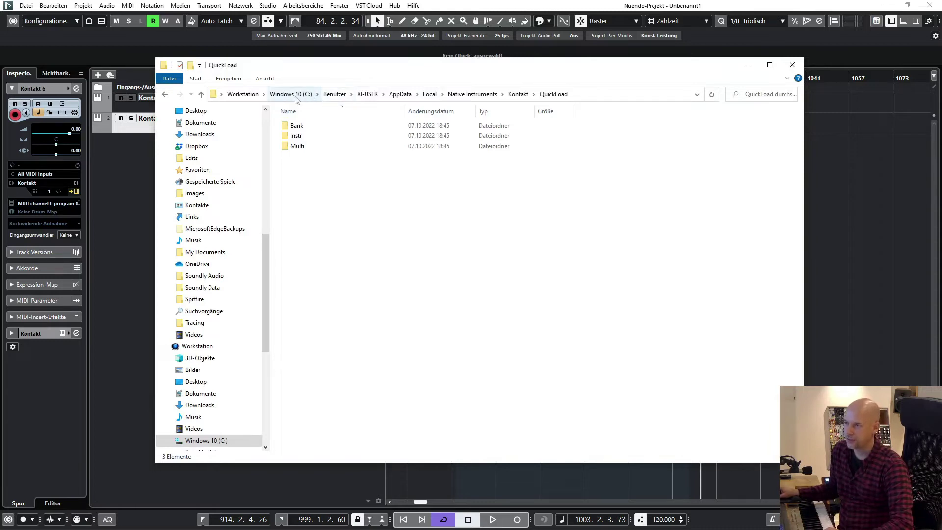
- Navigate from the C: drive through Benutzer and the user's home folder into AppData
click(294, 95)
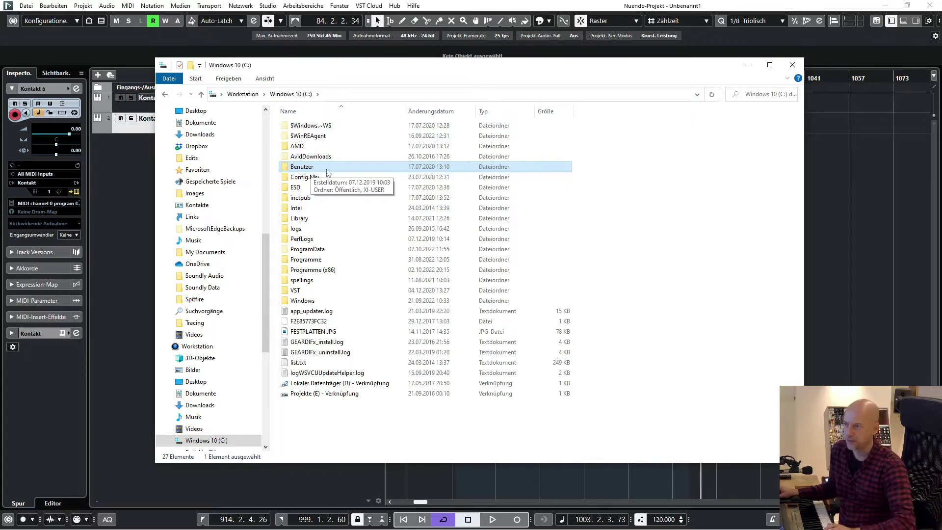
double_click(319, 169)
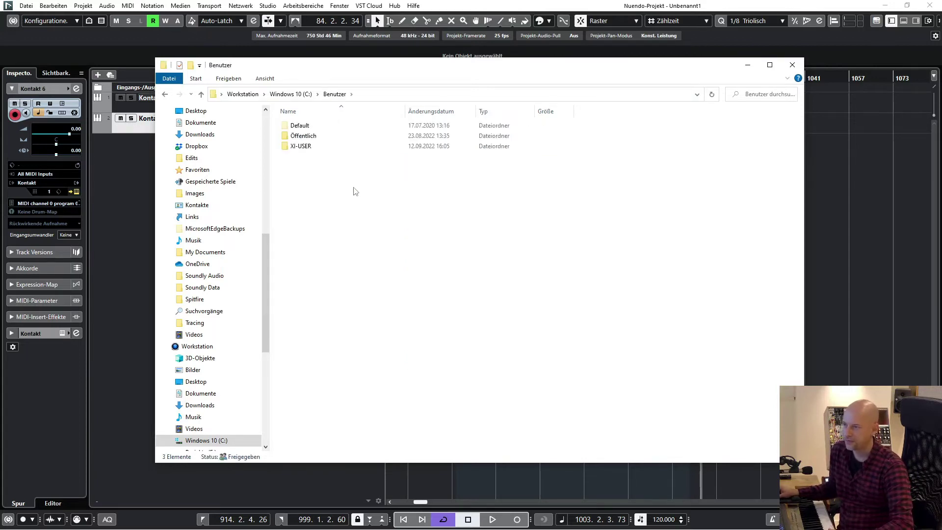
double_click(300, 147)
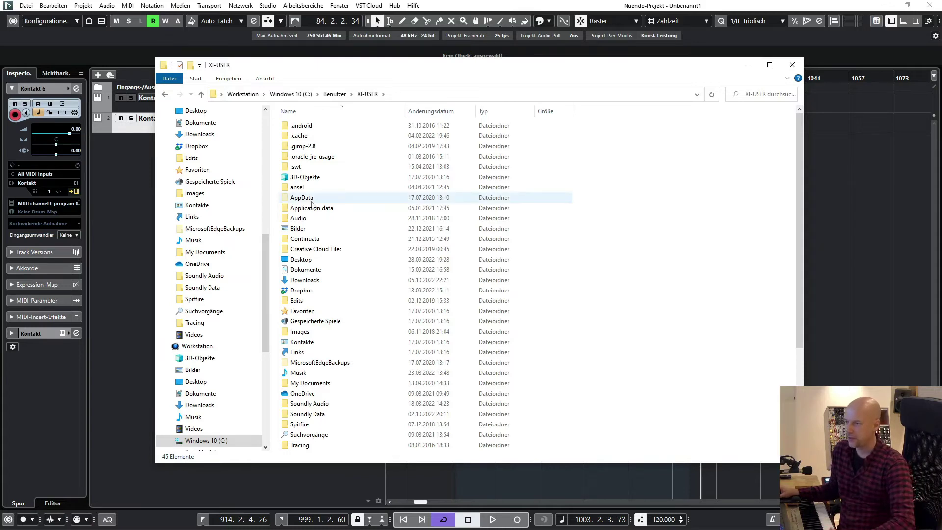
click(312, 199)
double_click(313, 199)
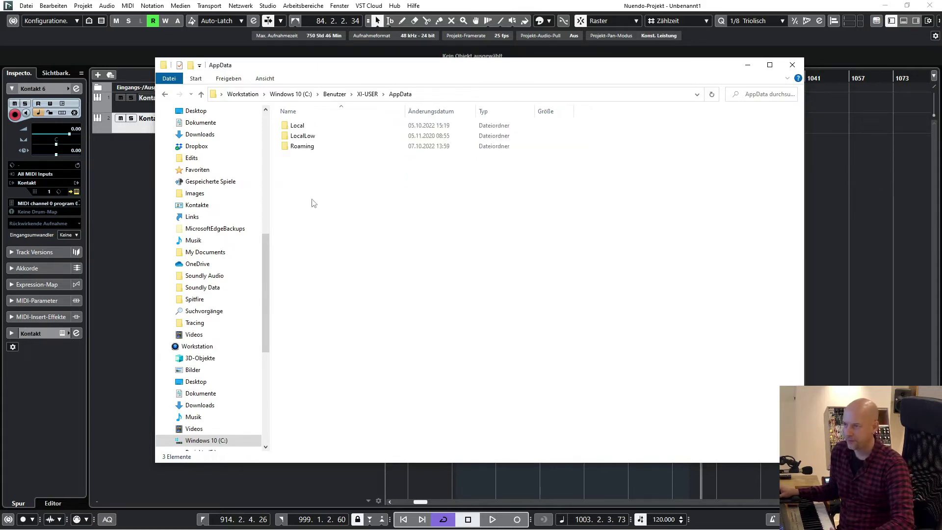
- Open Local, then Native Instruments, then the Kontakt 5 data folder
click(304, 126)
double_click(304, 126)
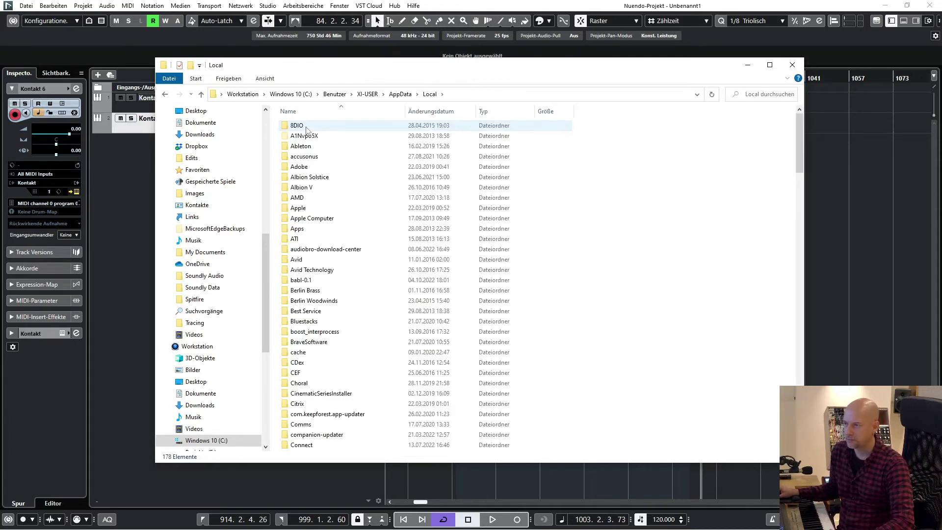
scroll(306, 130, down, 20)
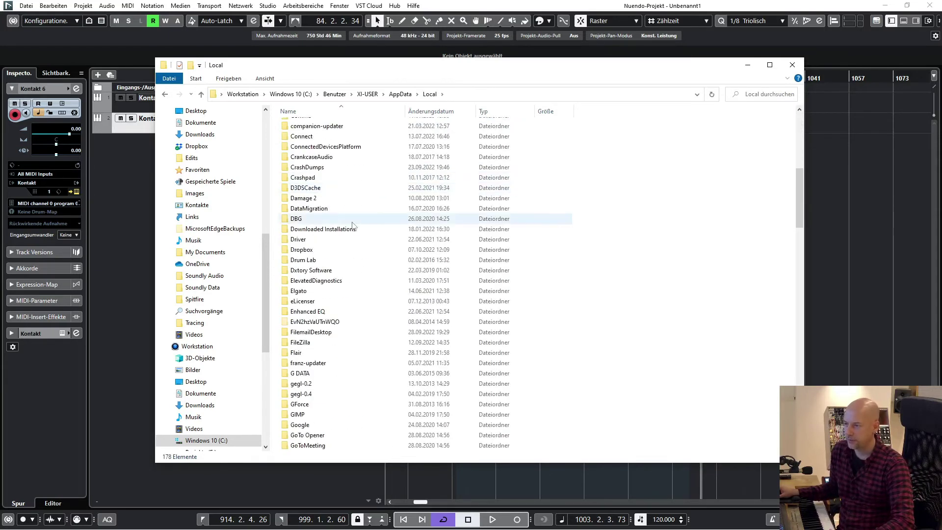
scroll(353, 234, down, 9)
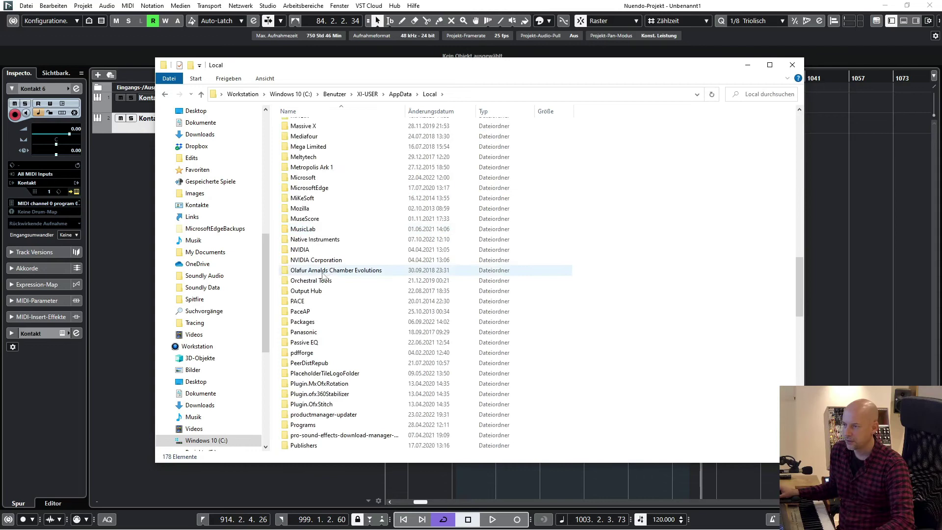
double_click(314, 239)
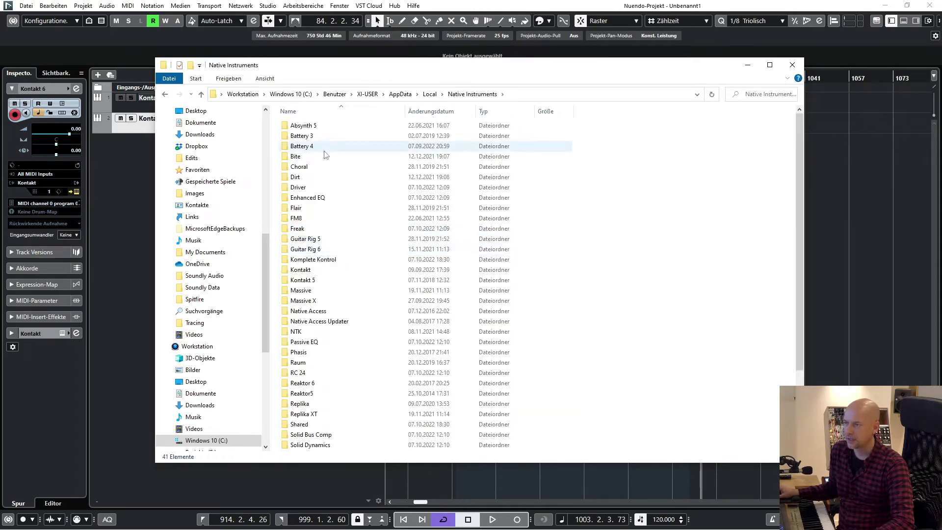
click(307, 280)
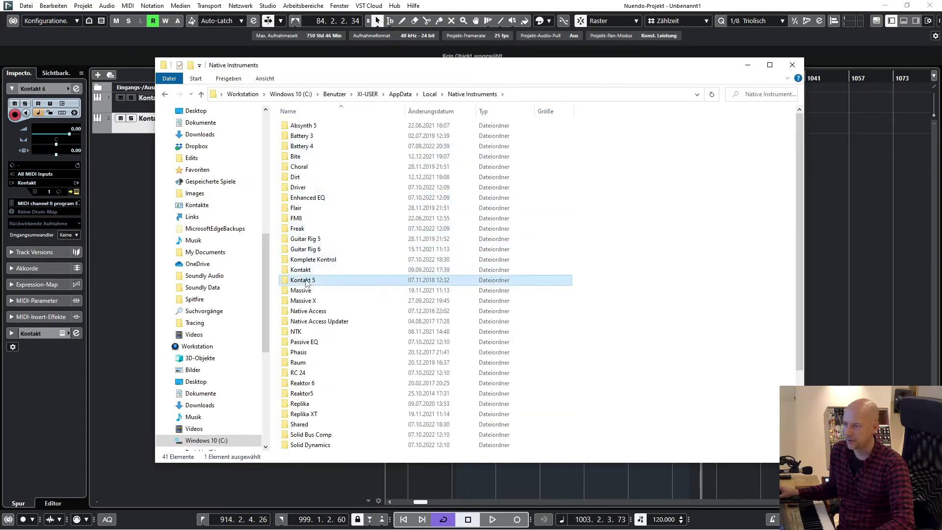
double_click(305, 281)
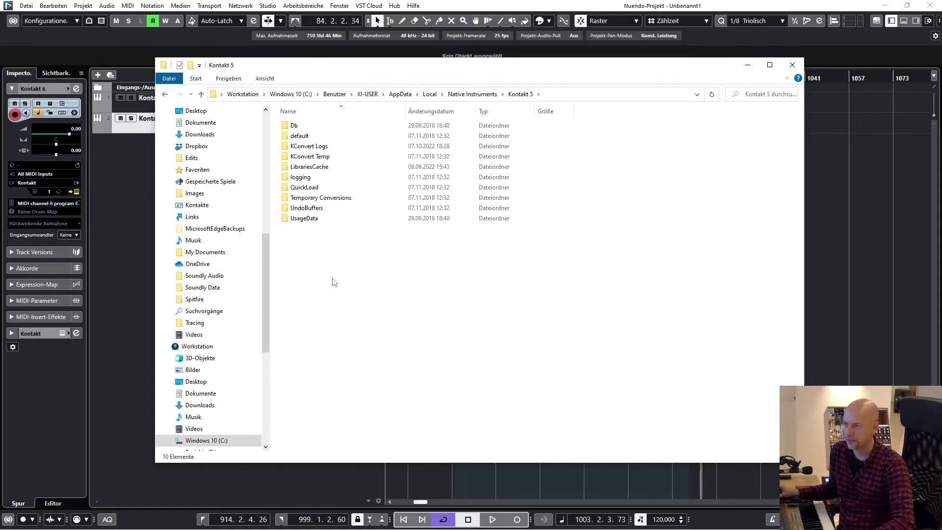
- Peek into QuickLoad\Instr, copy the Bank, Instr and Multi folders, then return to Native Instruments
double_click(313, 192)
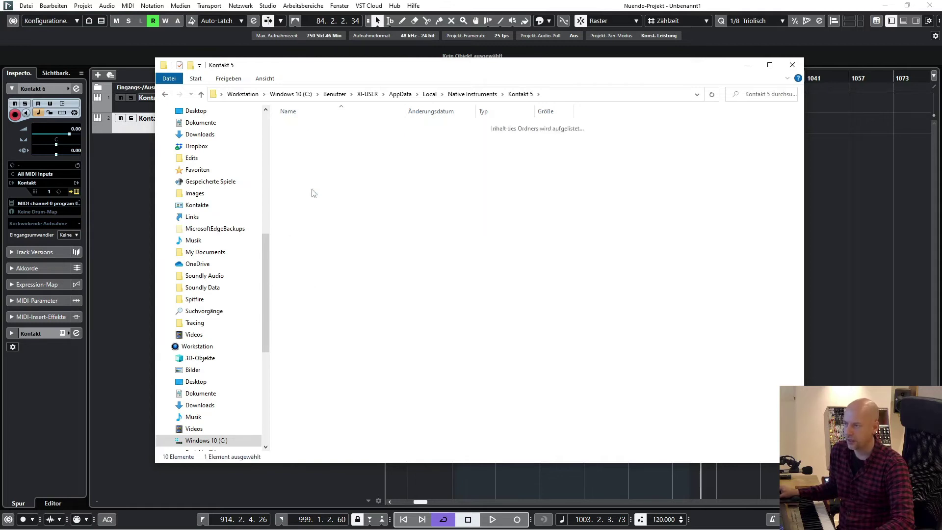
double_click(296, 146)
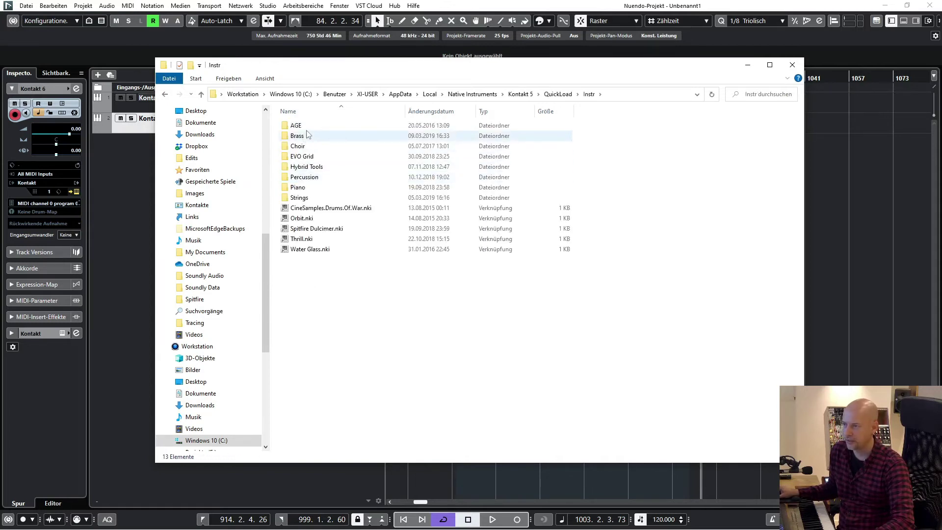
click(165, 96)
drag(293, 169, 300, 127)
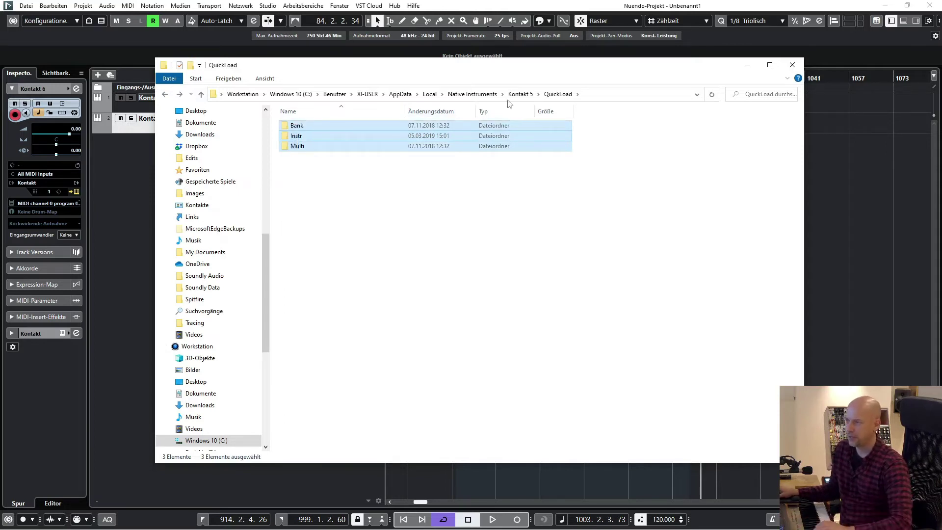
click(484, 95)
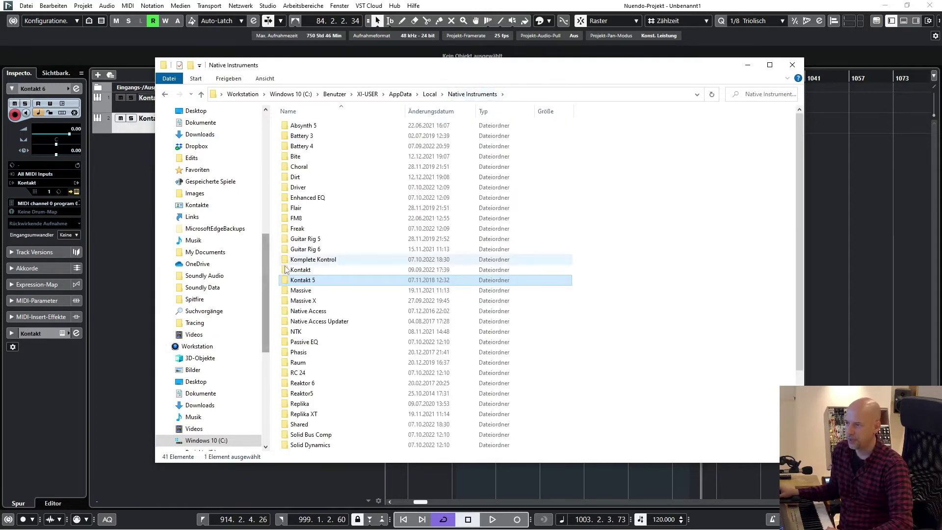
- Delete the three existing folders from Kontakt 6's QuickLoad folder
double_click(288, 274)
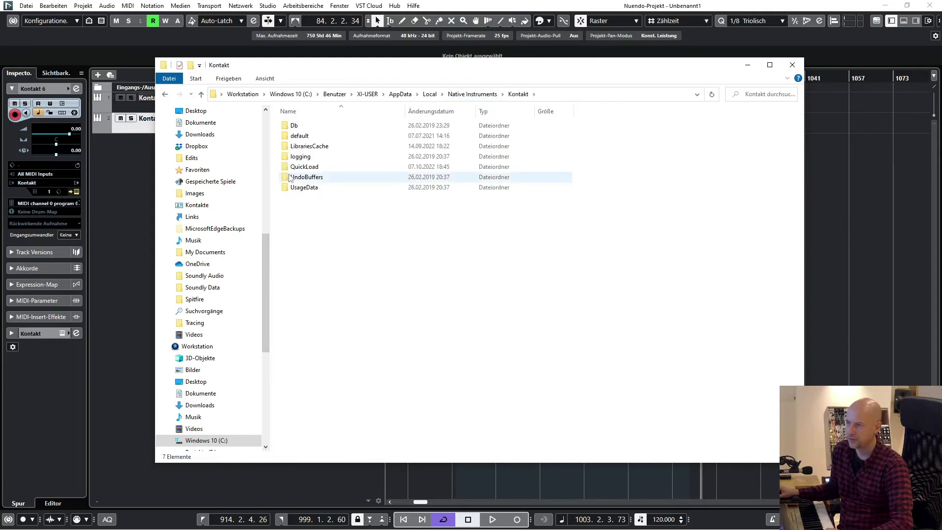
double_click(301, 167)
drag(294, 178, 300, 128)
key(Delete)
key(Return)
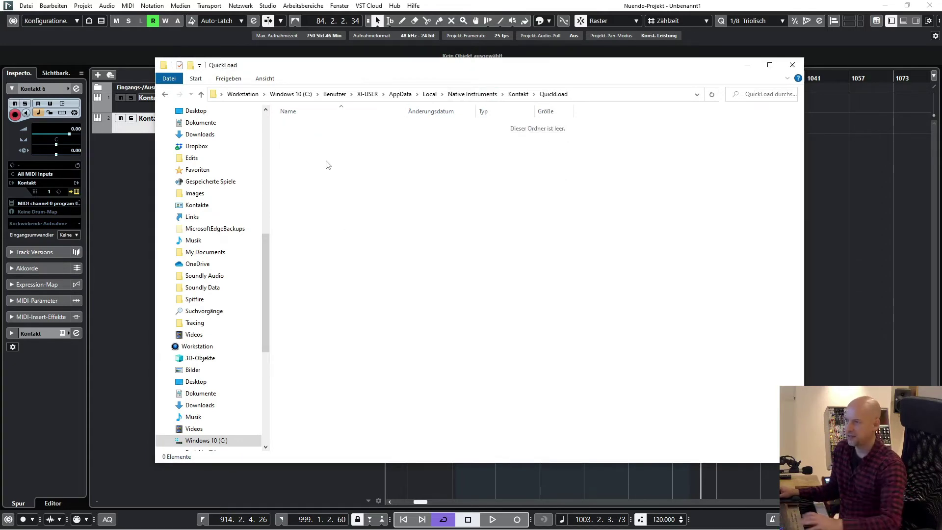
- Paste Kontakt 5's Bank, Instr and Multi folders into QuickLoad and verify the Instr contents
key(ctrl+v)
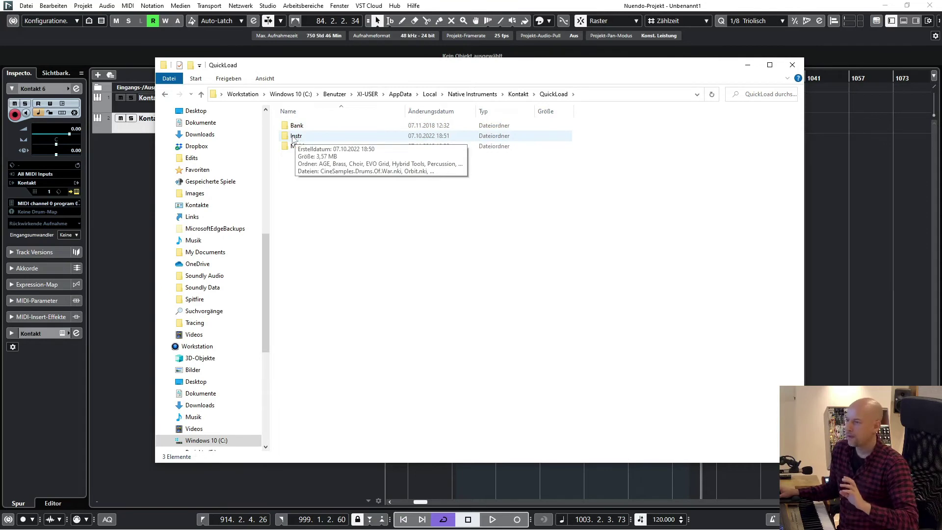
double_click(294, 136)
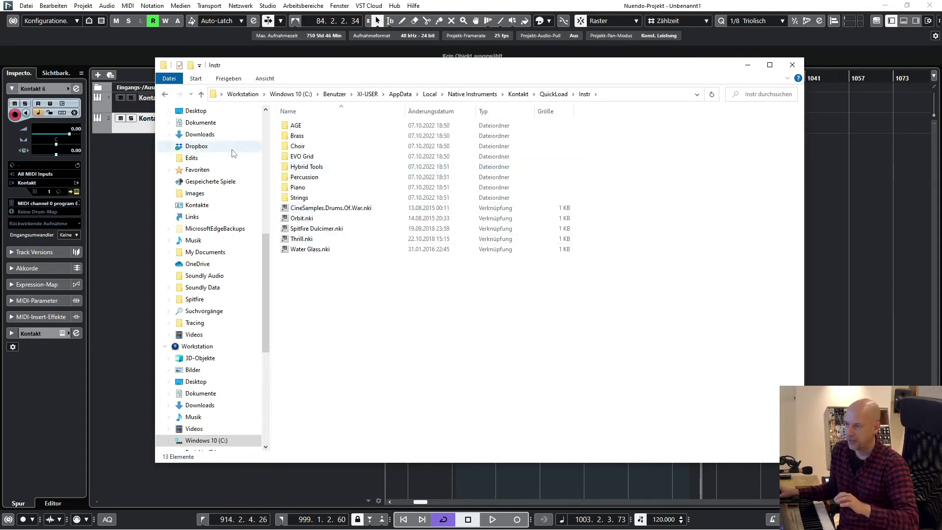
click(165, 93)
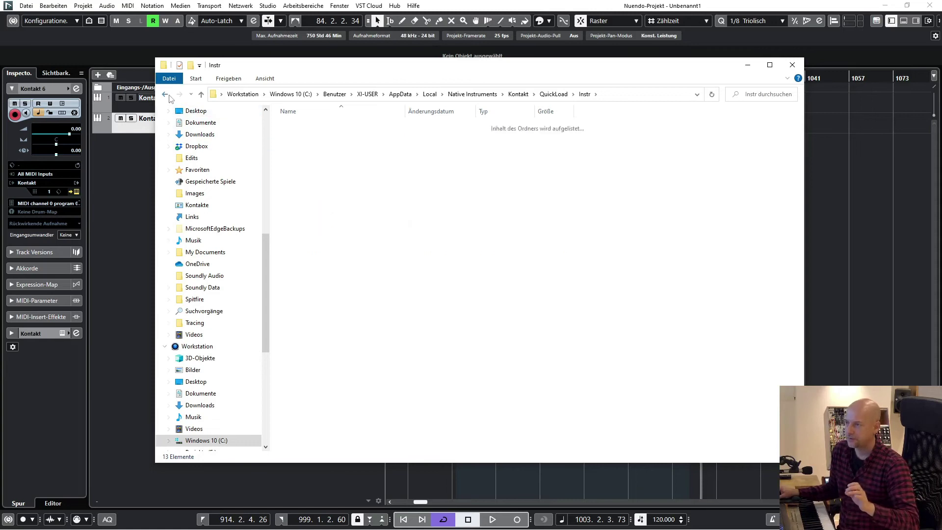
- Raise the Kontakt window and check Quick-Load's Instrument and Bank views, which are still empty
click(117, 178)
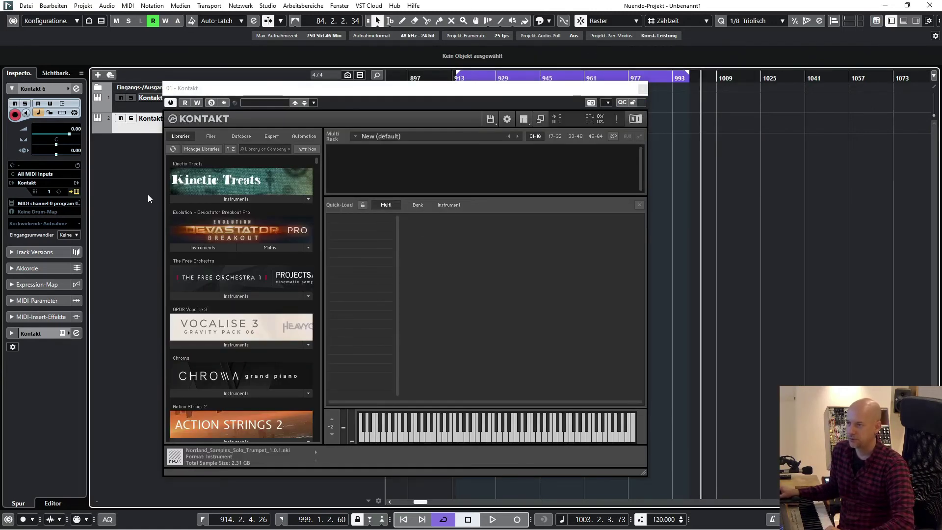
click(448, 203)
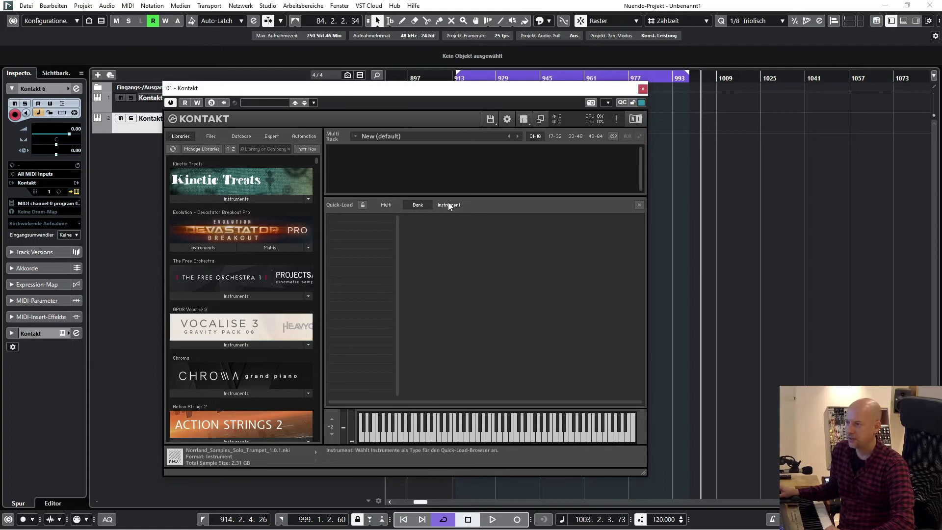
click(418, 205)
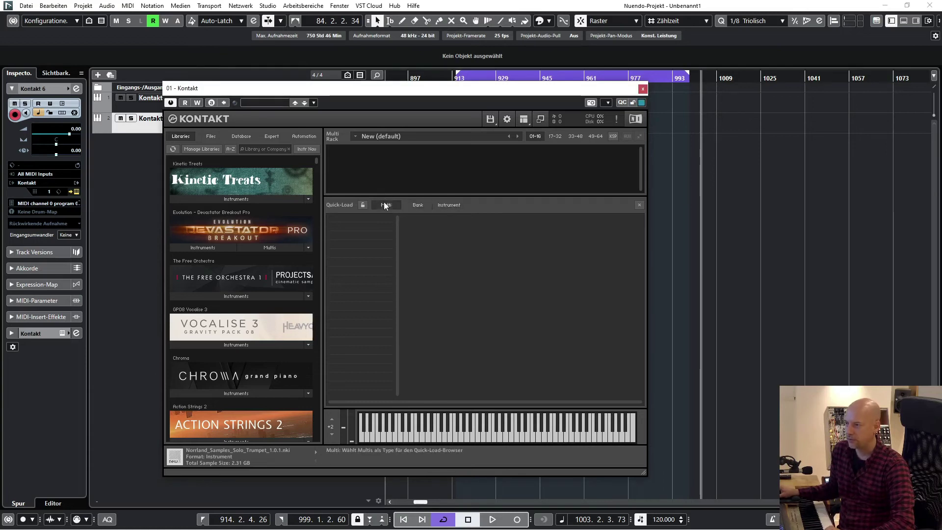
click(452, 206)
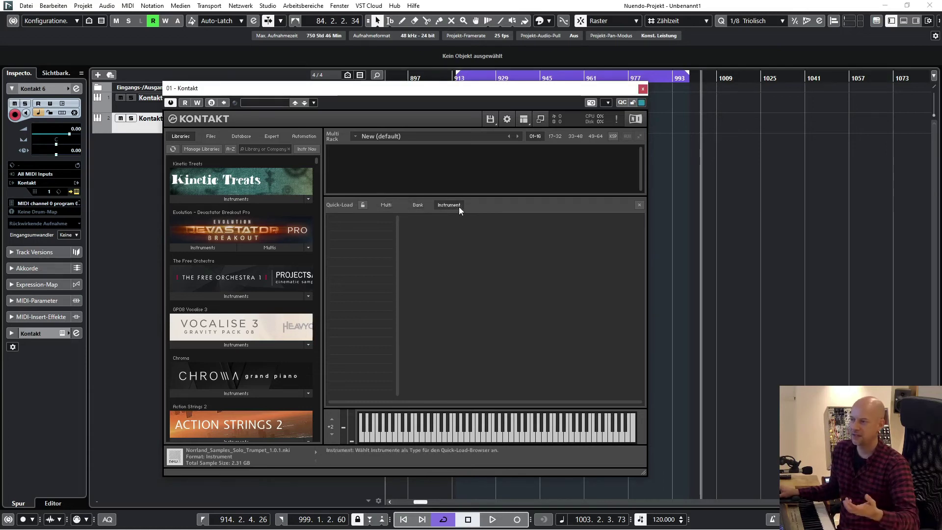
click(38, 184)
- Swap the track's instrument to Kein VST-Instrument, then back to Kontakt, and check Quick-Load's Bank and Instrument views
click(45, 212)
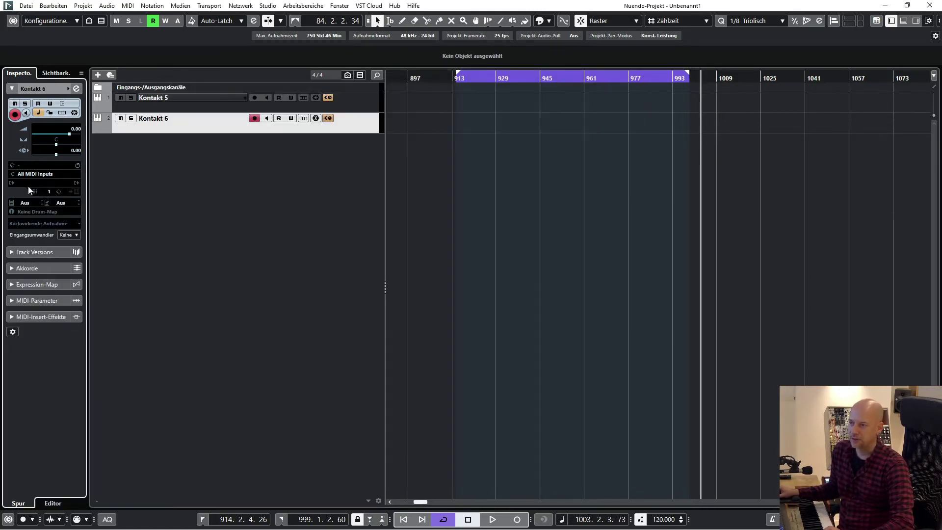
click(34, 186)
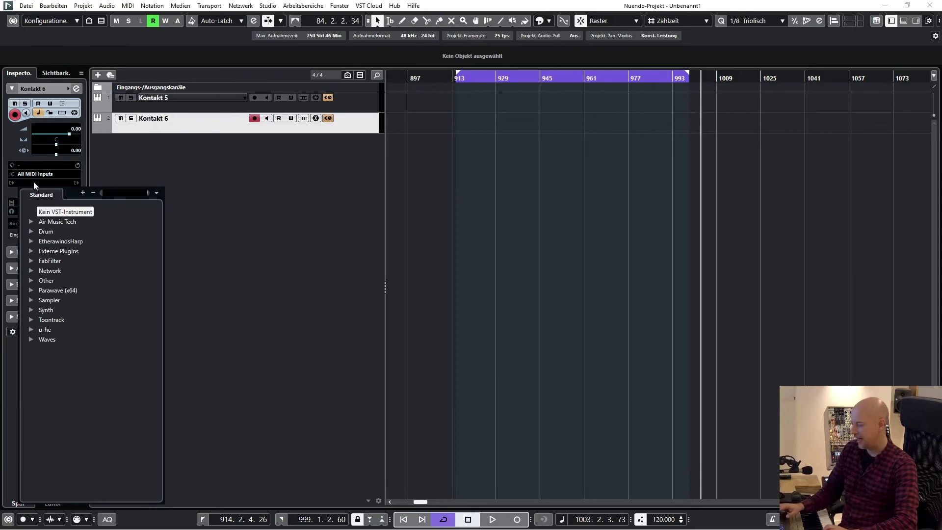
text(konta)
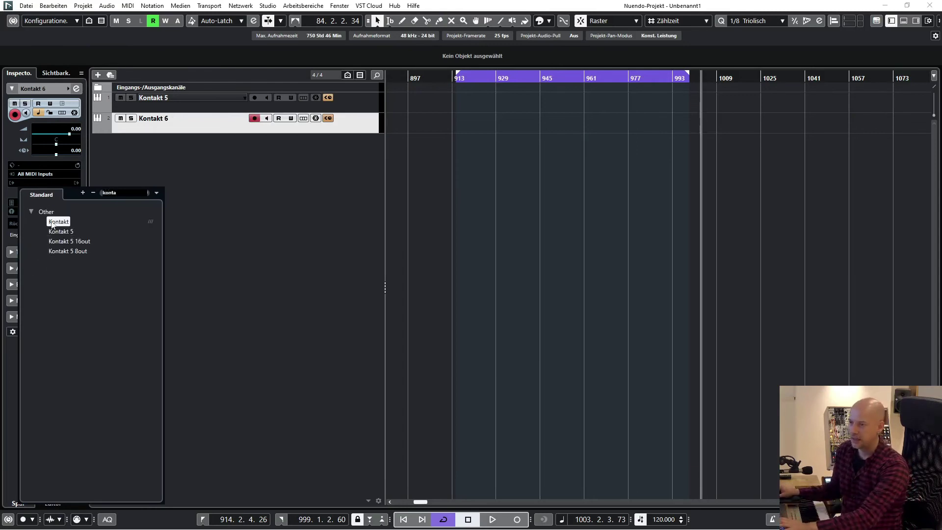
click(52, 221)
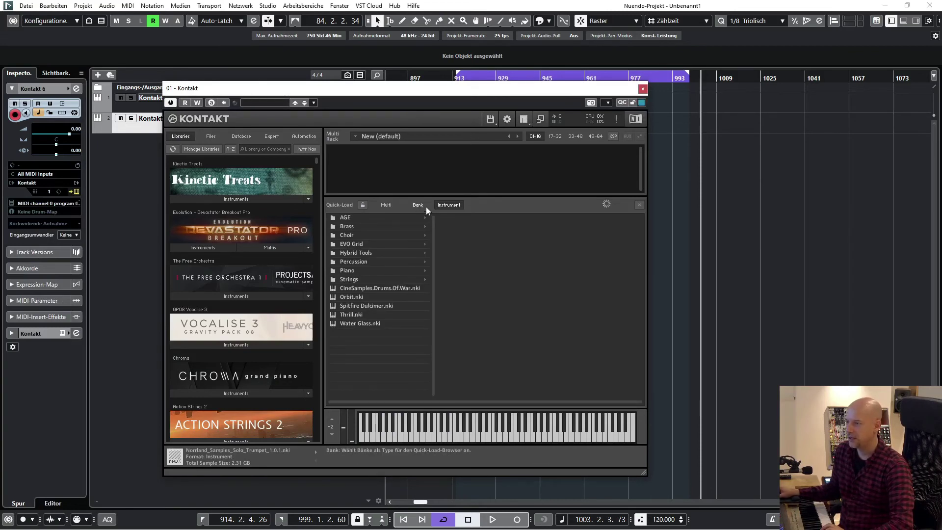
click(418, 205)
click(449, 206)
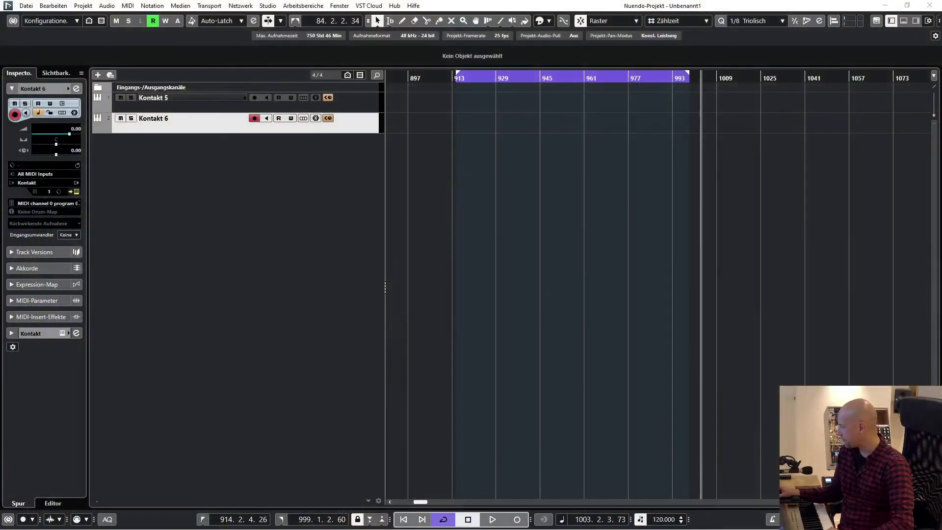
- Switch to Chrome and scroll through the Quick-Load backup article's steps for copying the QuickLoad folder
key(alt+Tab)
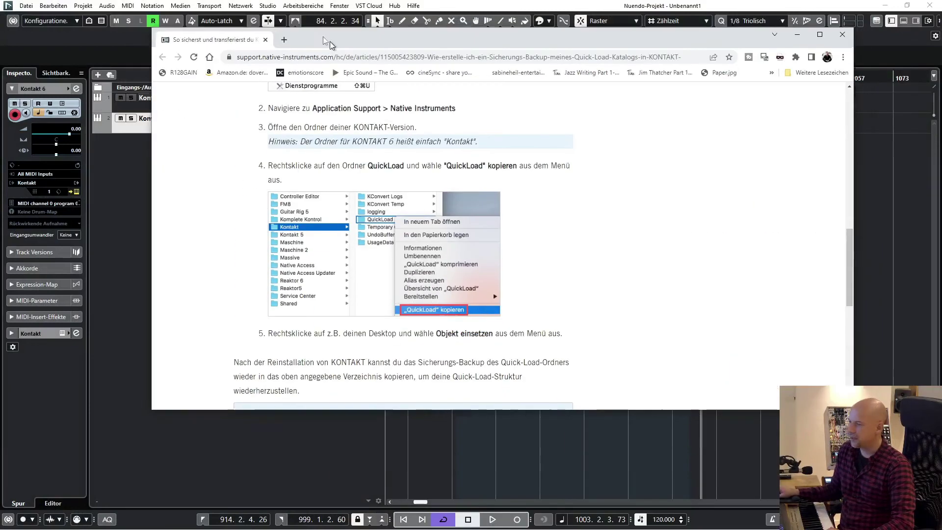
scroll(523, 184, up, 3)
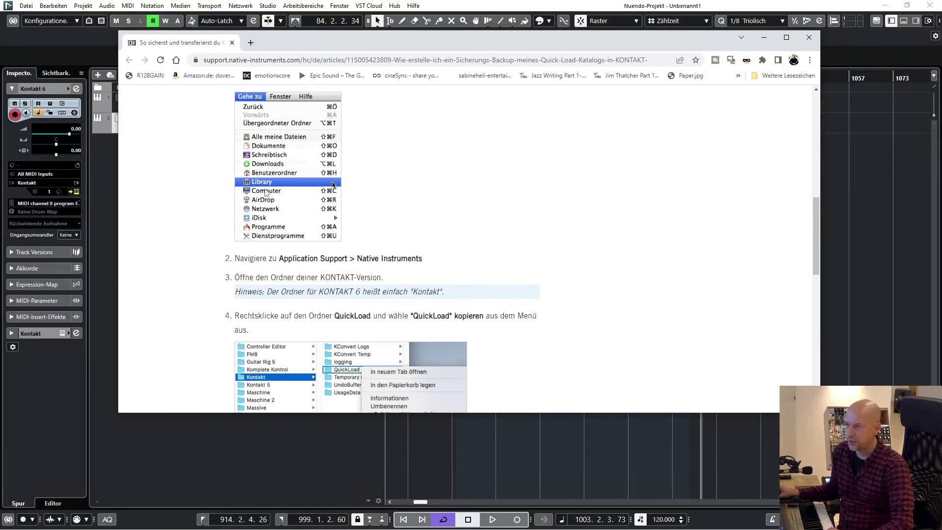
scroll(467, 180, down, 4)
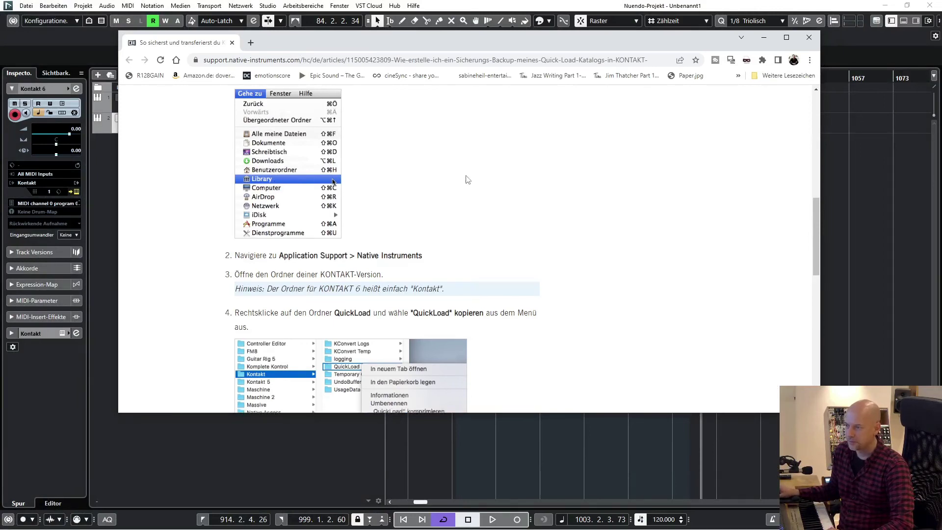
scroll(275, 157, up, 2)
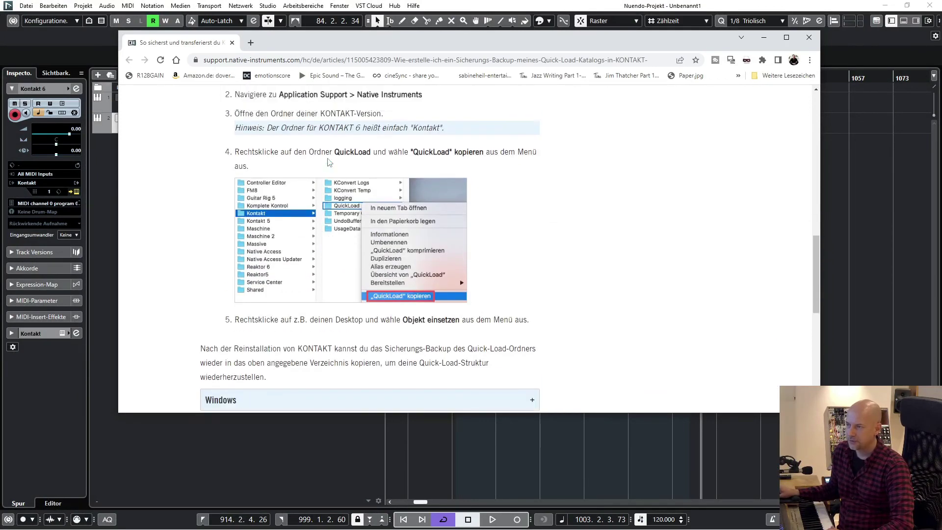